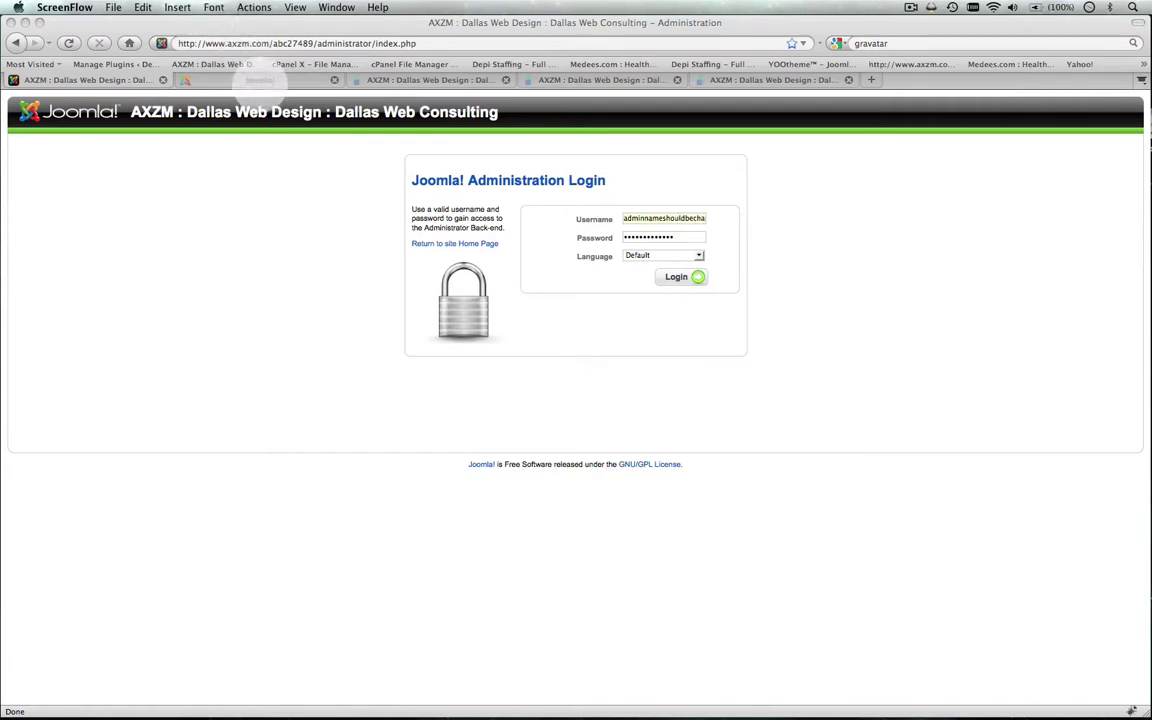
# Step: Glance at the joomla.org tab, then submit the admin login to reach the control panel
pyautogui.click(260, 80)
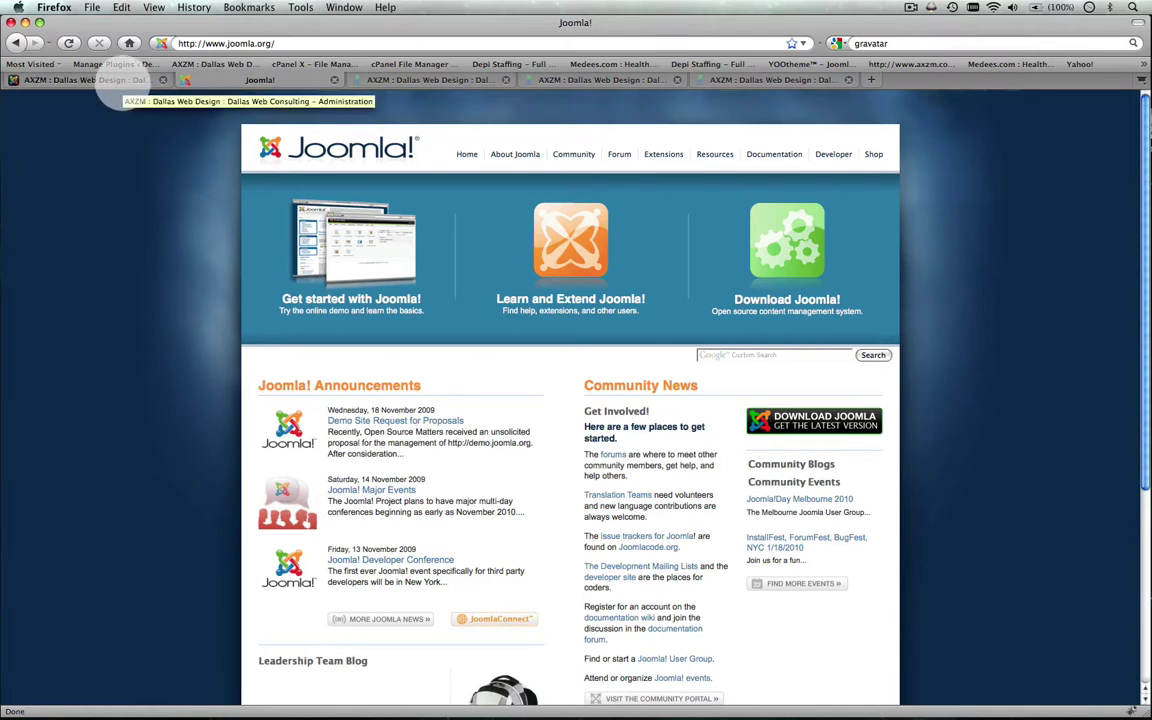
pyautogui.click(112, 80)
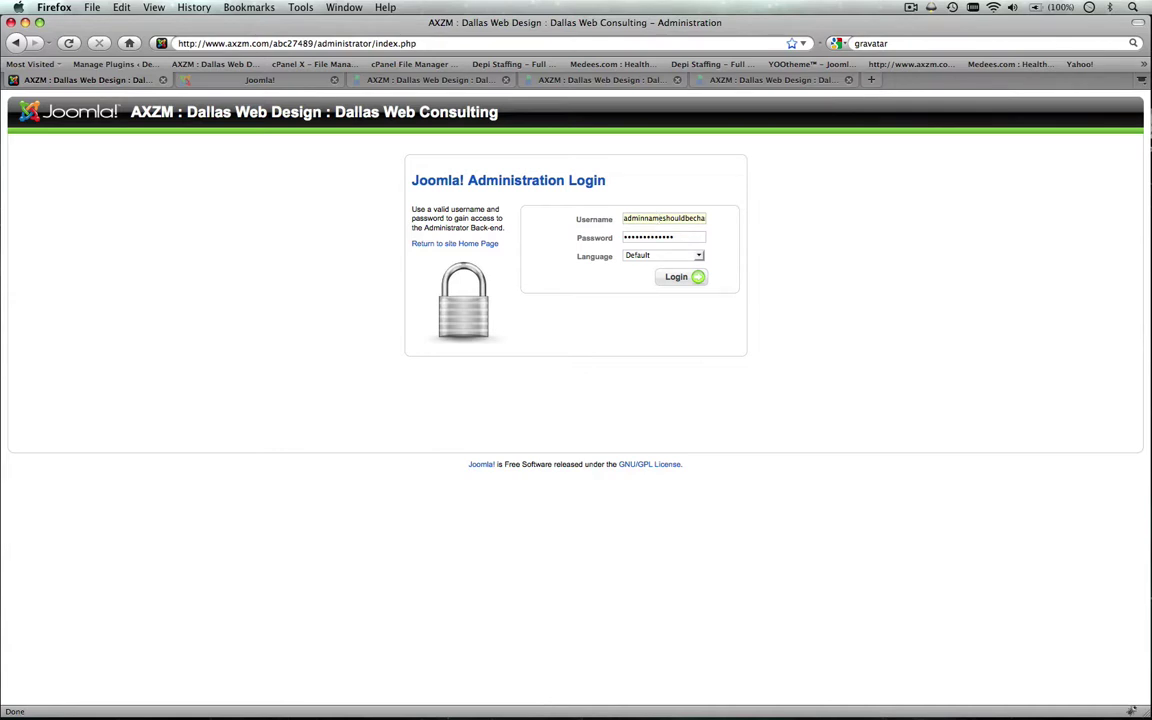
pyautogui.press('Return')
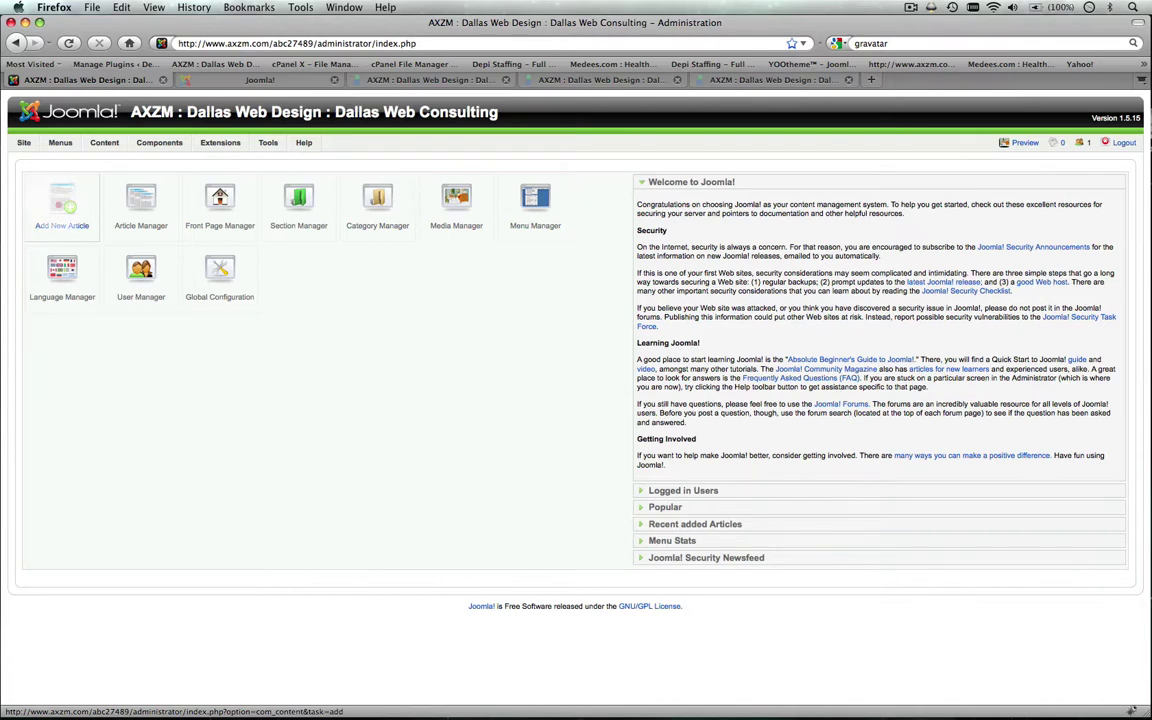
# Step: Start a new article and set its Section to Portfolio
pyautogui.click(62, 205)
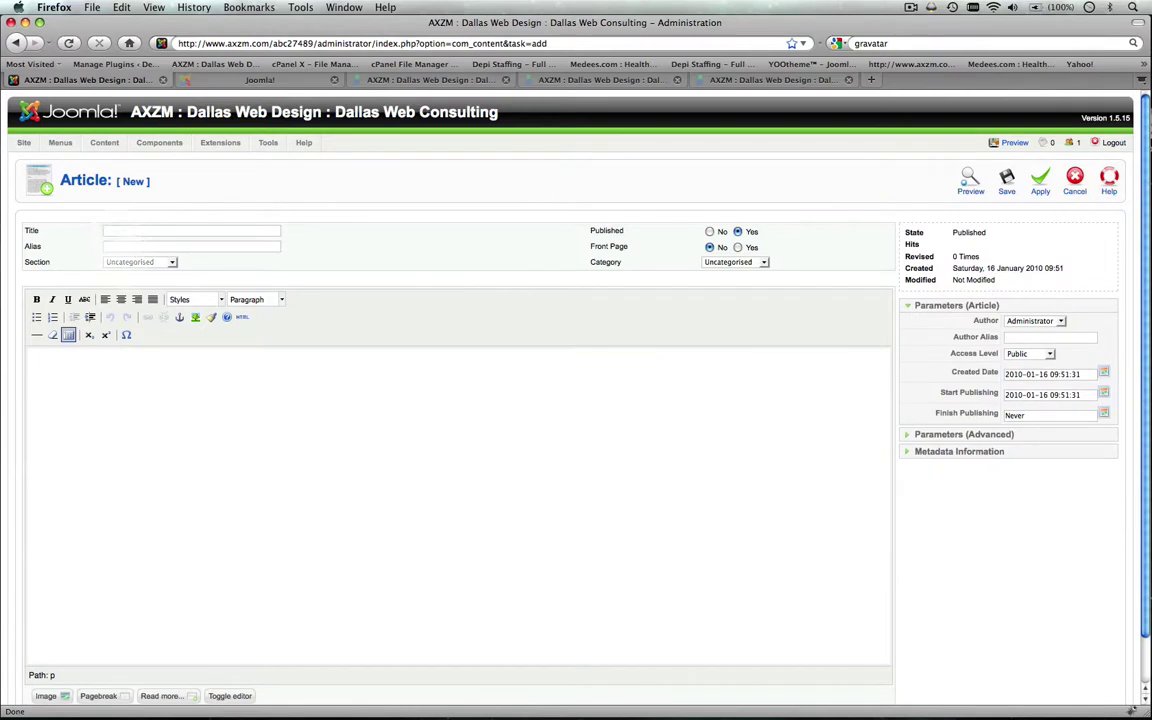
pyautogui.click(130, 262)
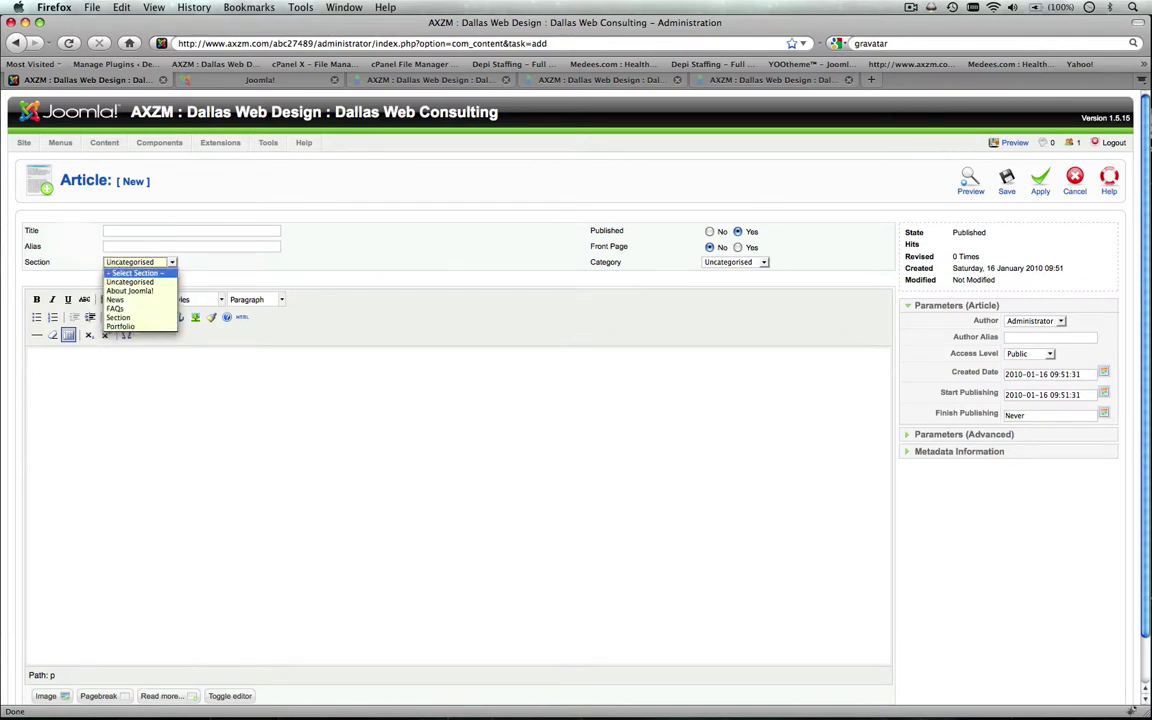
pyautogui.click(72, 240)
pyautogui.click(110, 231)
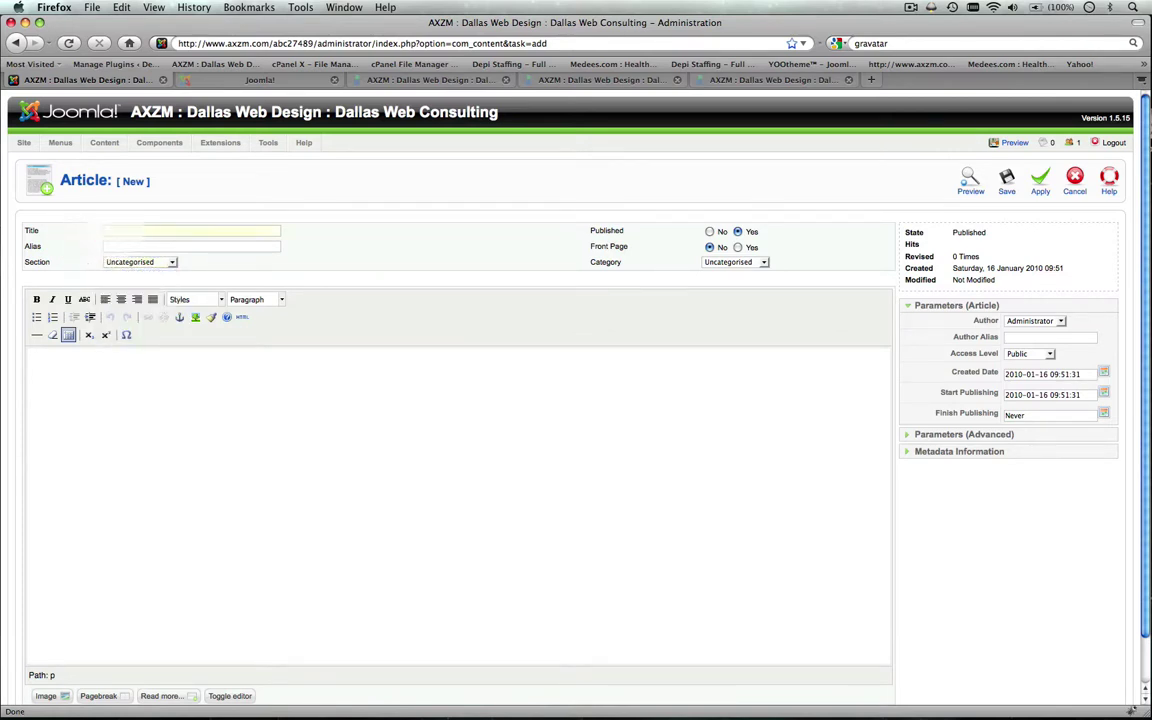
pyautogui.click(116, 262)
pyautogui.click(116, 262)
pyautogui.click(116, 262)
pyautogui.click(116, 262)
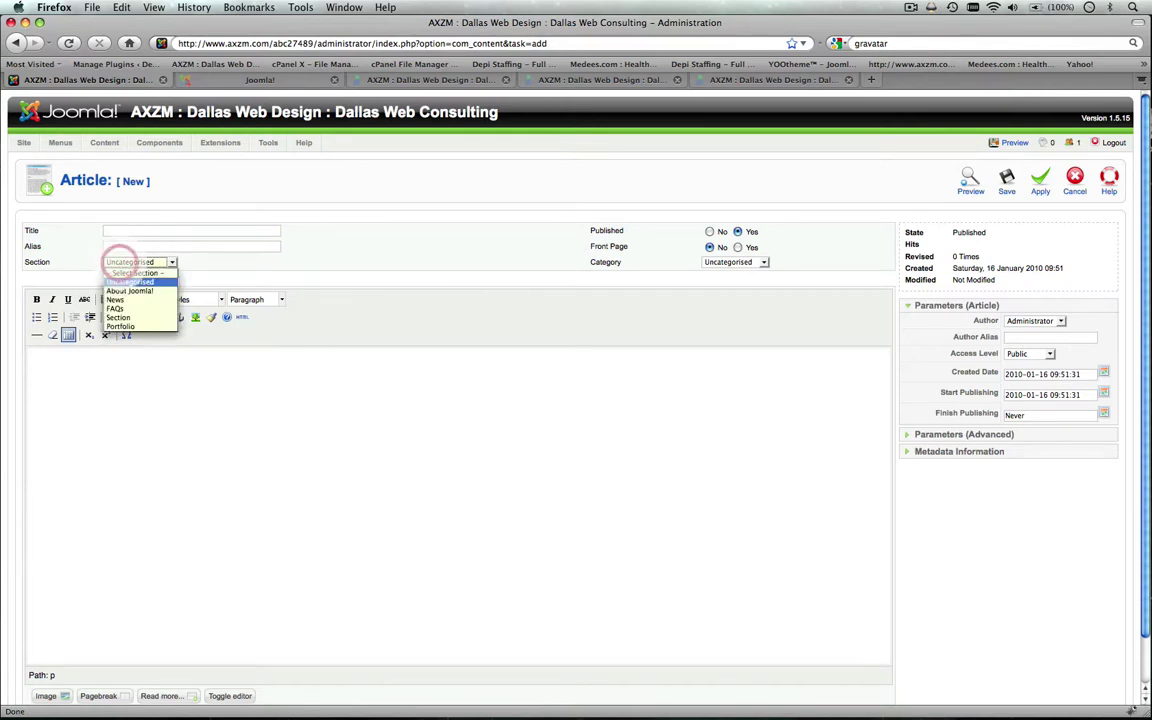
pyautogui.click(116, 262)
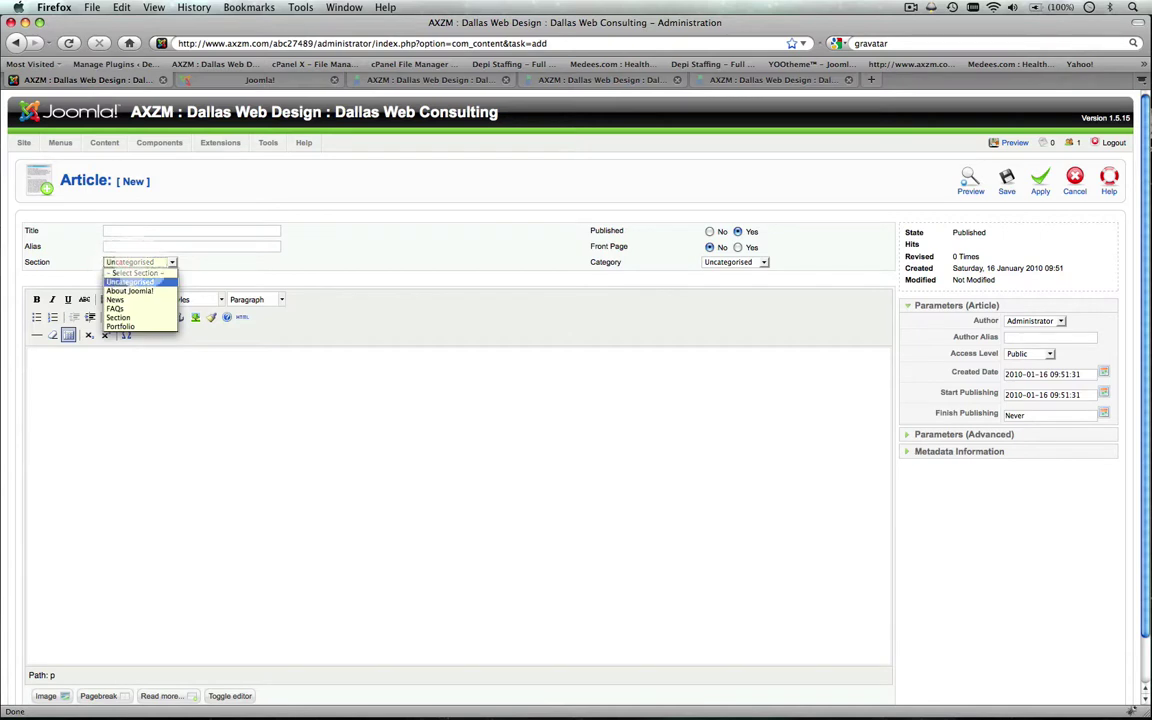
pyautogui.click(143, 262)
pyautogui.click(143, 262)
pyautogui.click(143, 262)
pyautogui.click(143, 262)
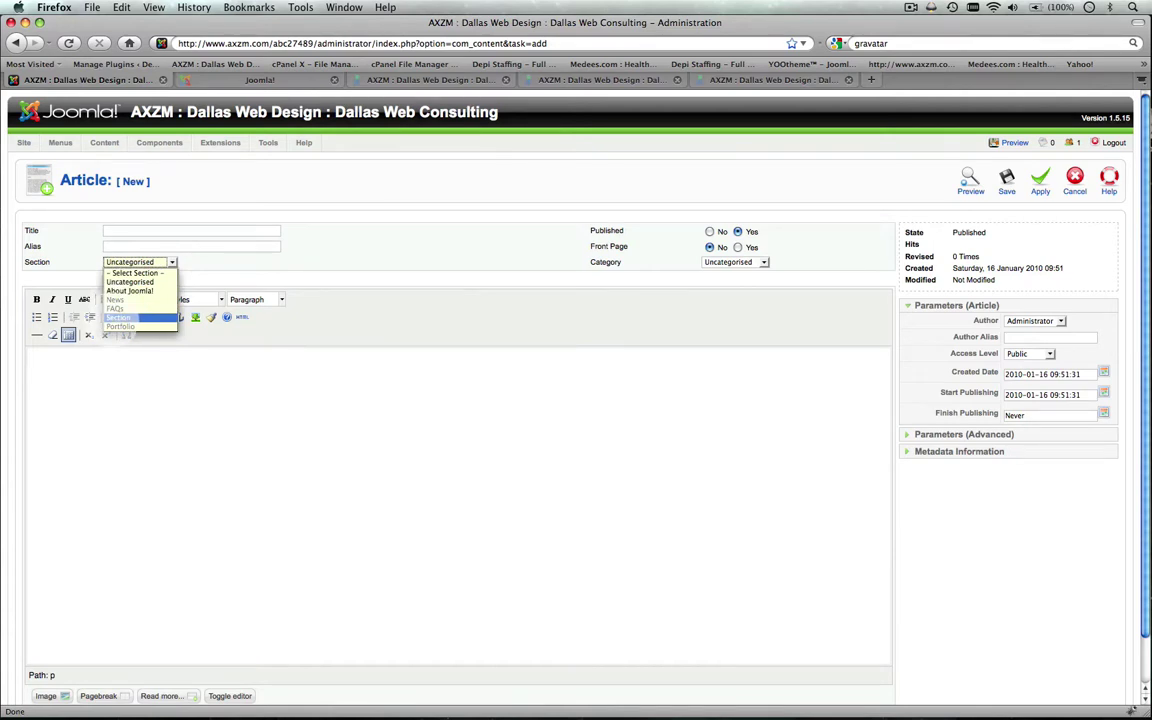
pyautogui.click(122, 326)
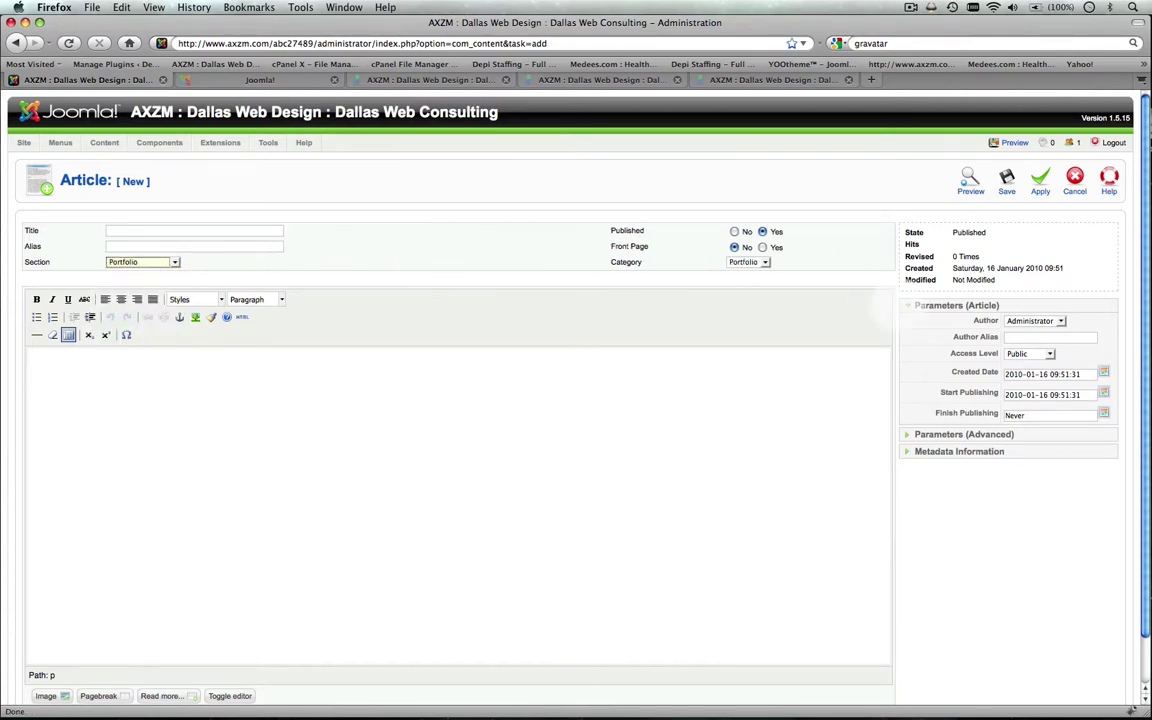
# Step: Keep Portfolio as the article's Category
pyautogui.click(748, 262)
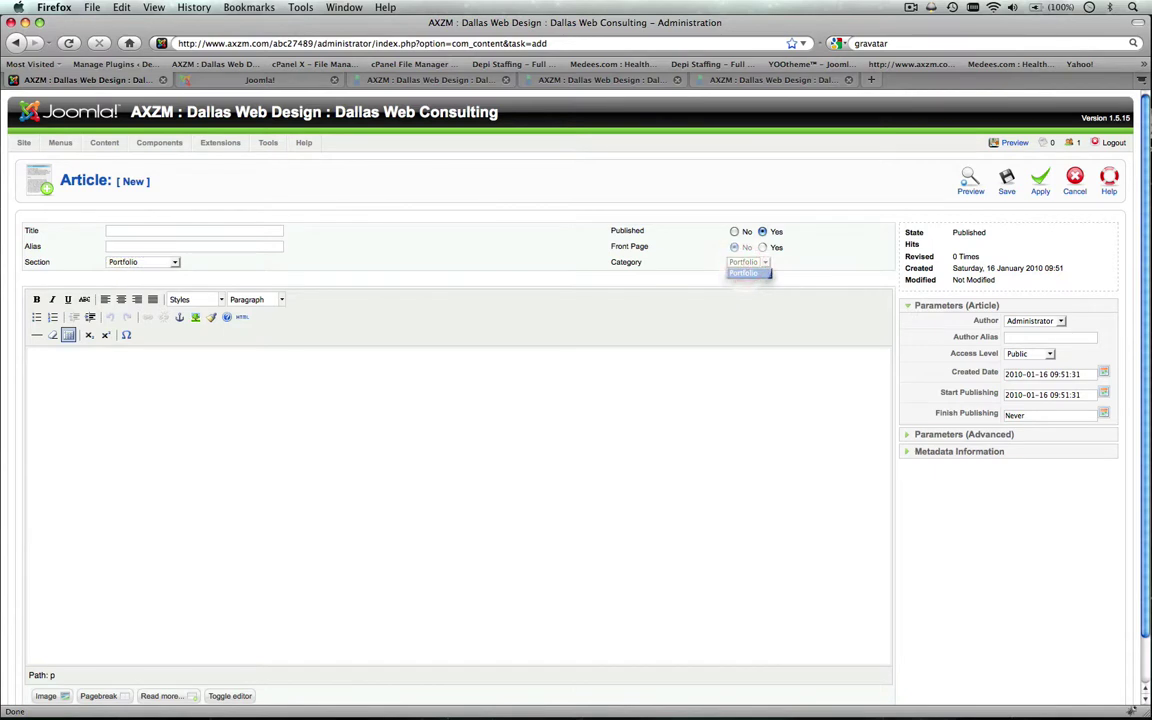
pyautogui.click(748, 273)
pyautogui.click(180, 231)
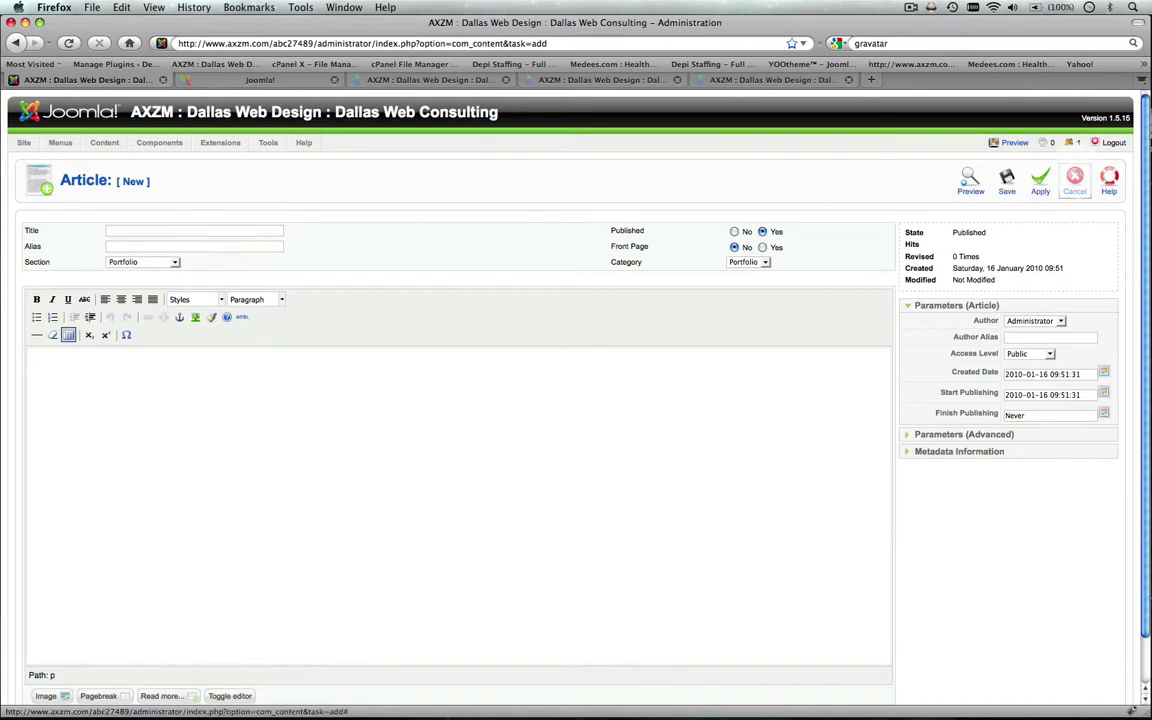
# Step: Discard the draft article and open the Section Manager to review existing sections
pyautogui.click(1074, 178)
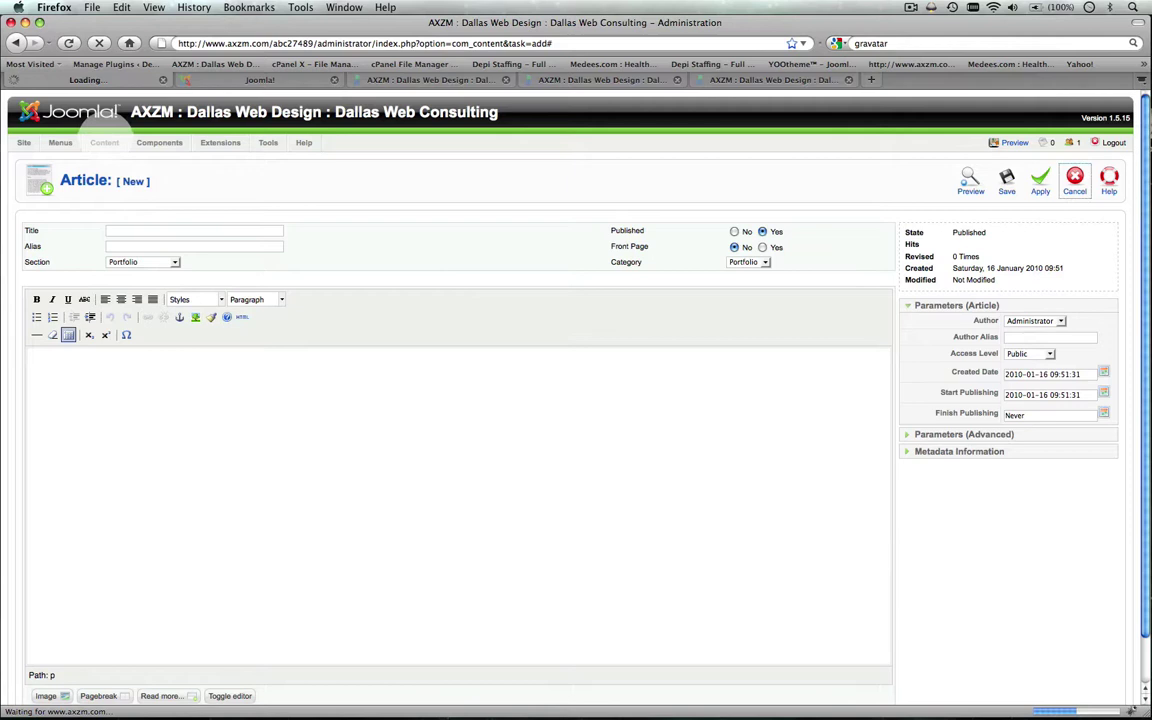
pyautogui.moveTo(104, 142)
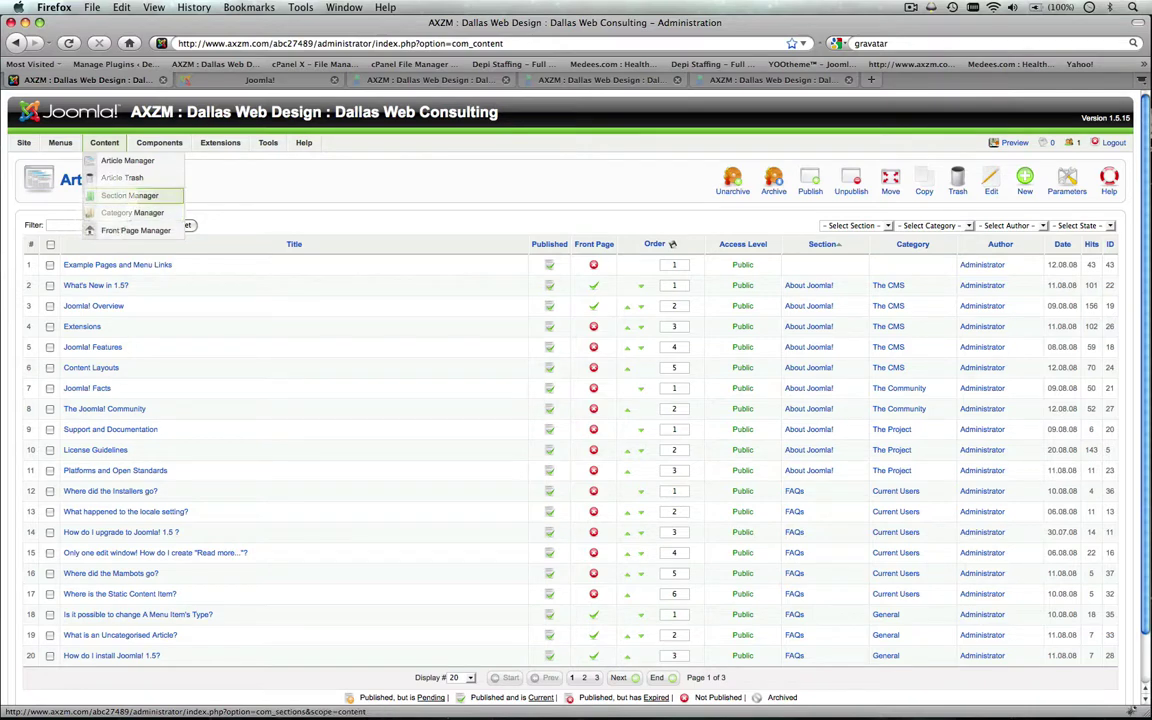
pyautogui.click(104, 195)
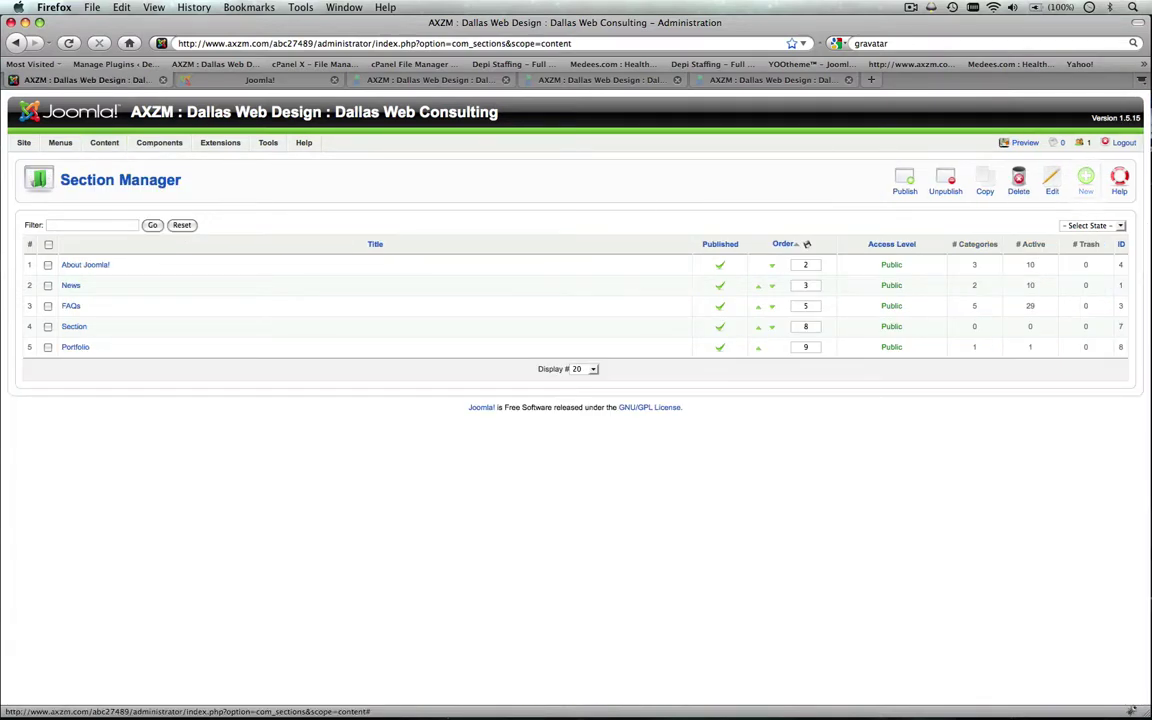
# Step: Start a new section, try its Title field, then cancel it
pyautogui.click(1086, 182)
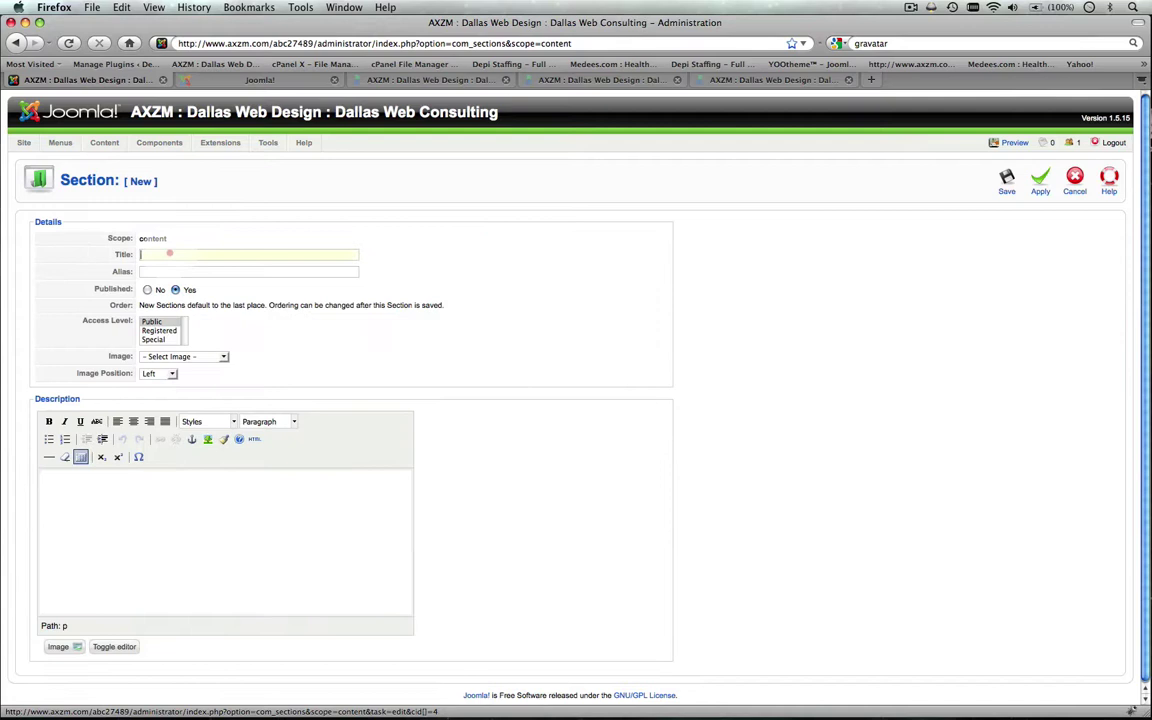
pyautogui.click(170, 254)
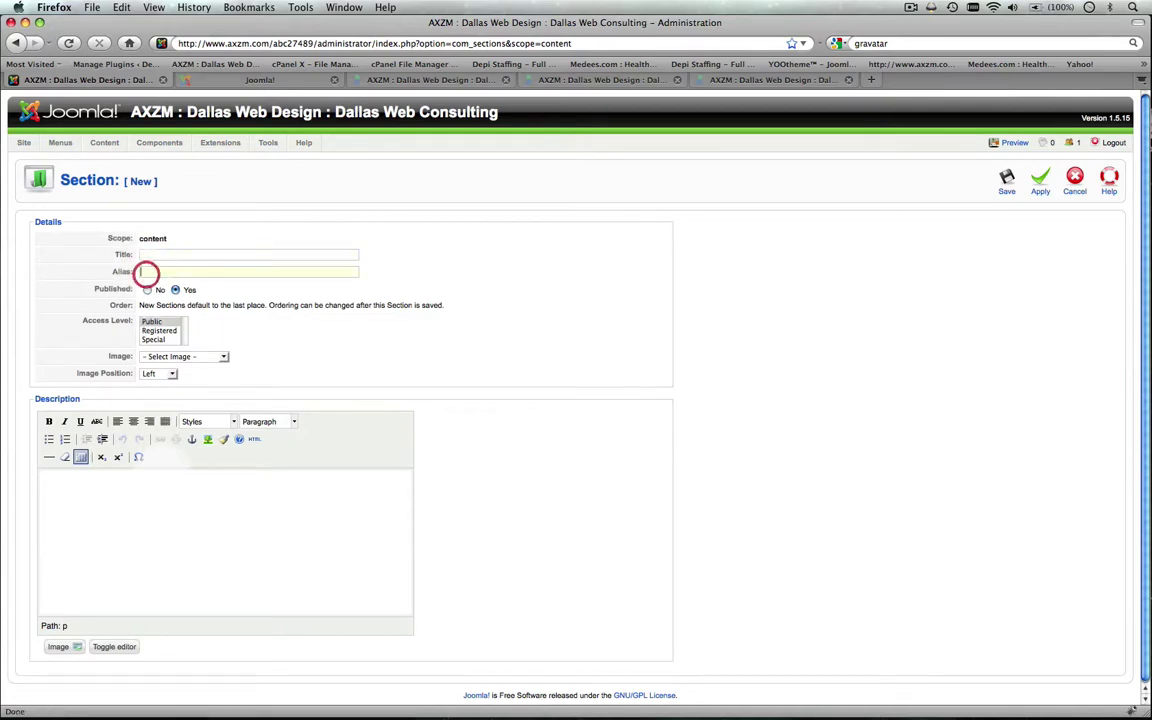
pyautogui.click(176, 256)
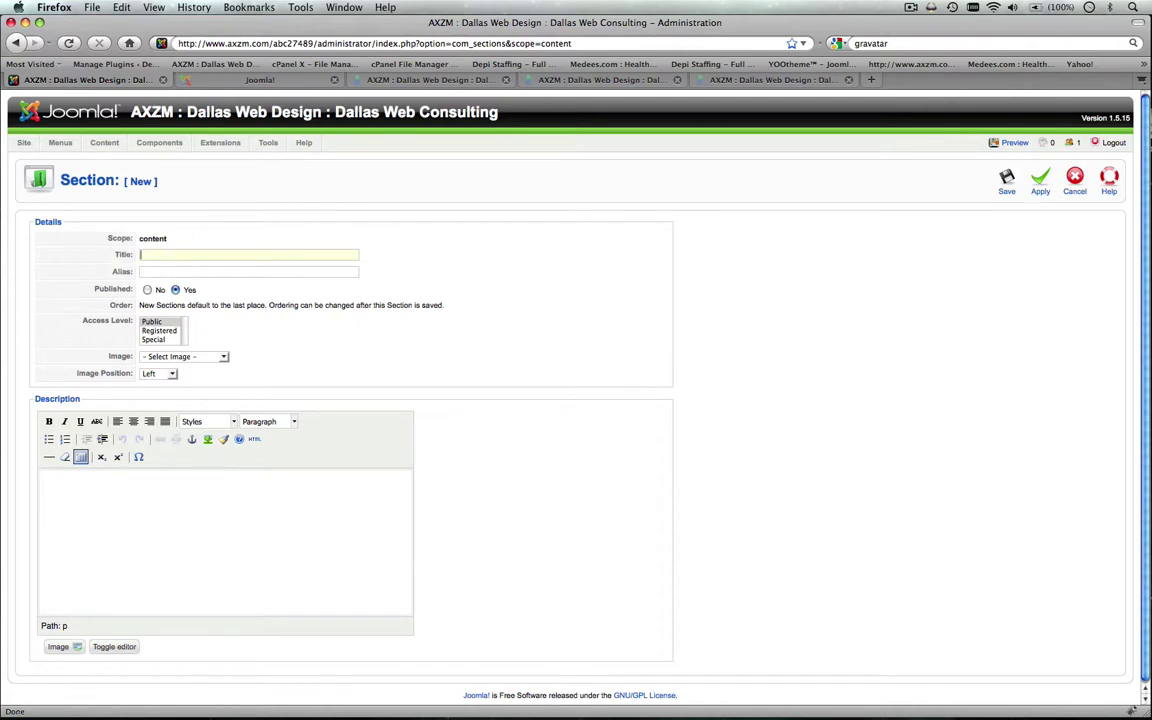
pyautogui.click(1074, 180)
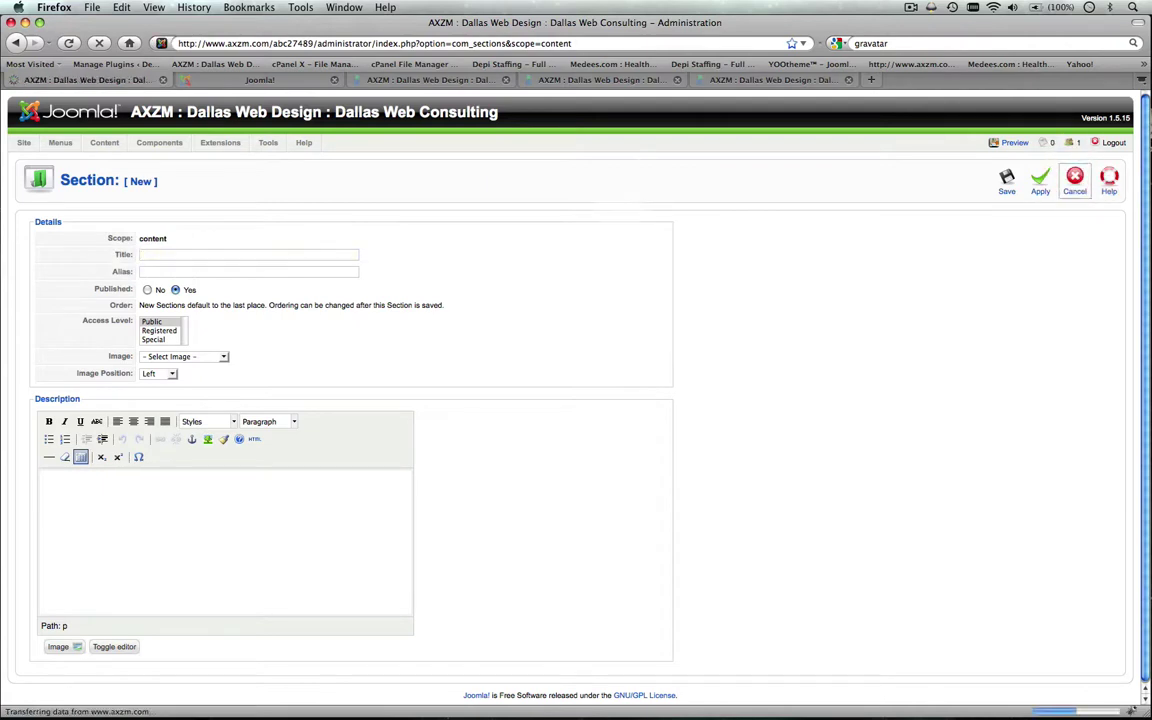
# Step: From the Category Manager, start a new category assigned to the Portfolio section
pyautogui.click(104, 142)
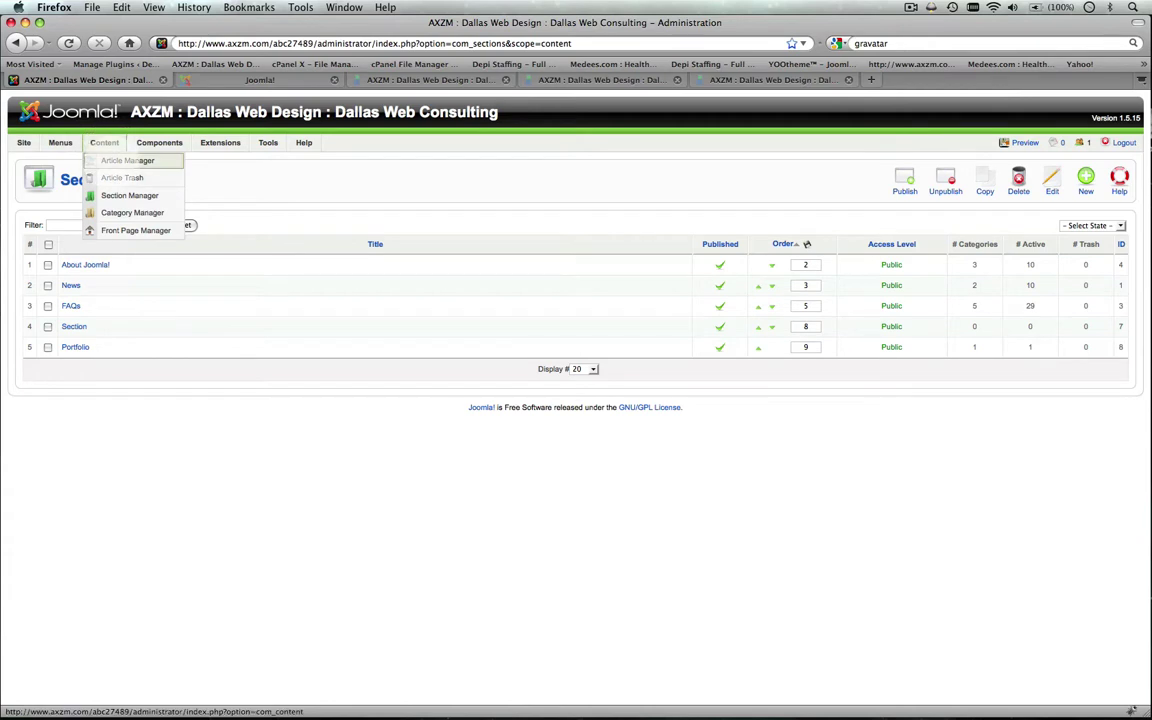
pyautogui.click(132, 212)
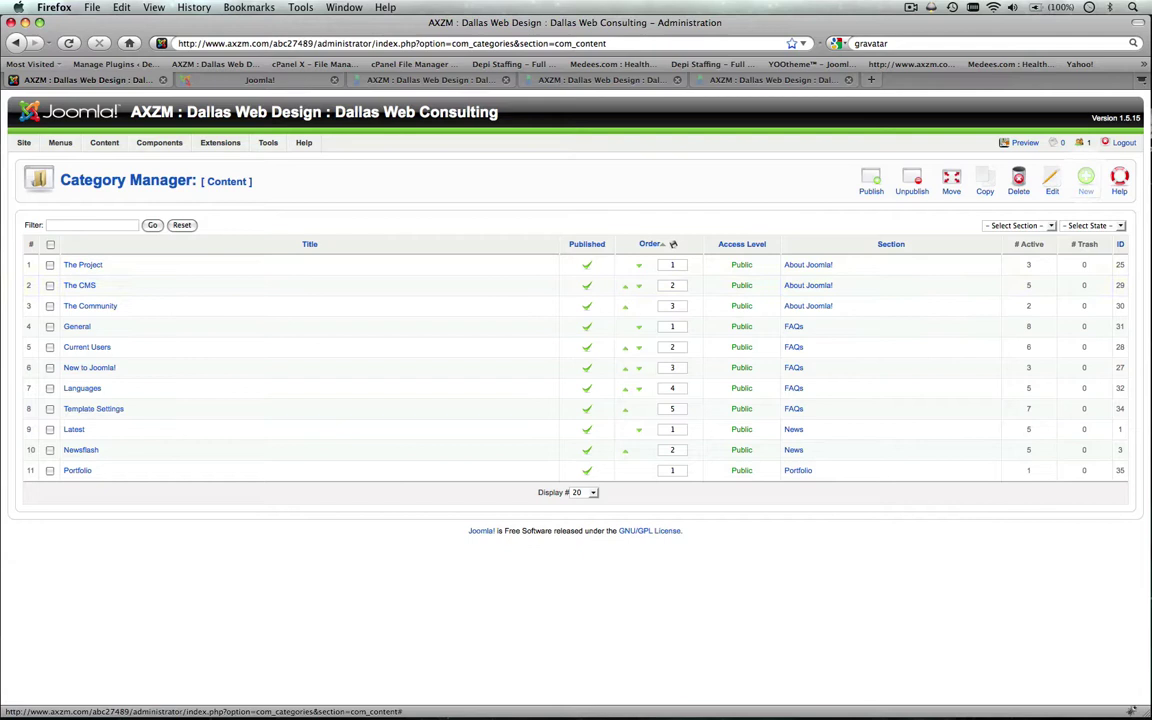
pyautogui.click(1085, 180)
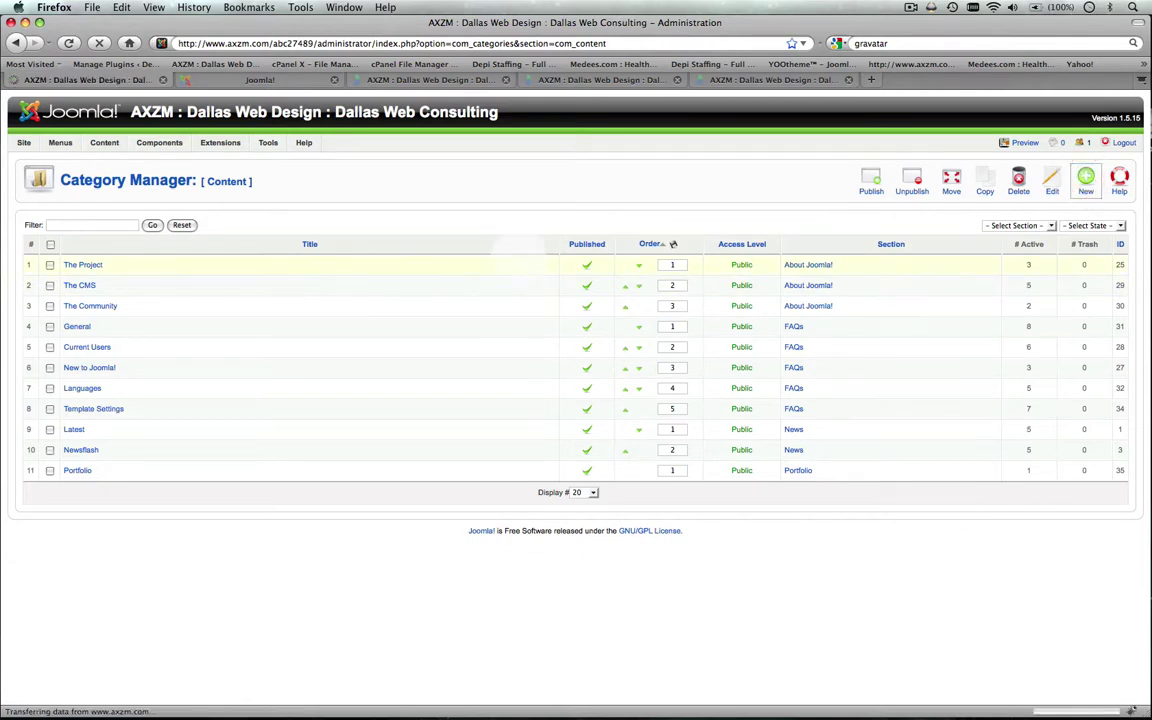
pyautogui.click(190, 287)
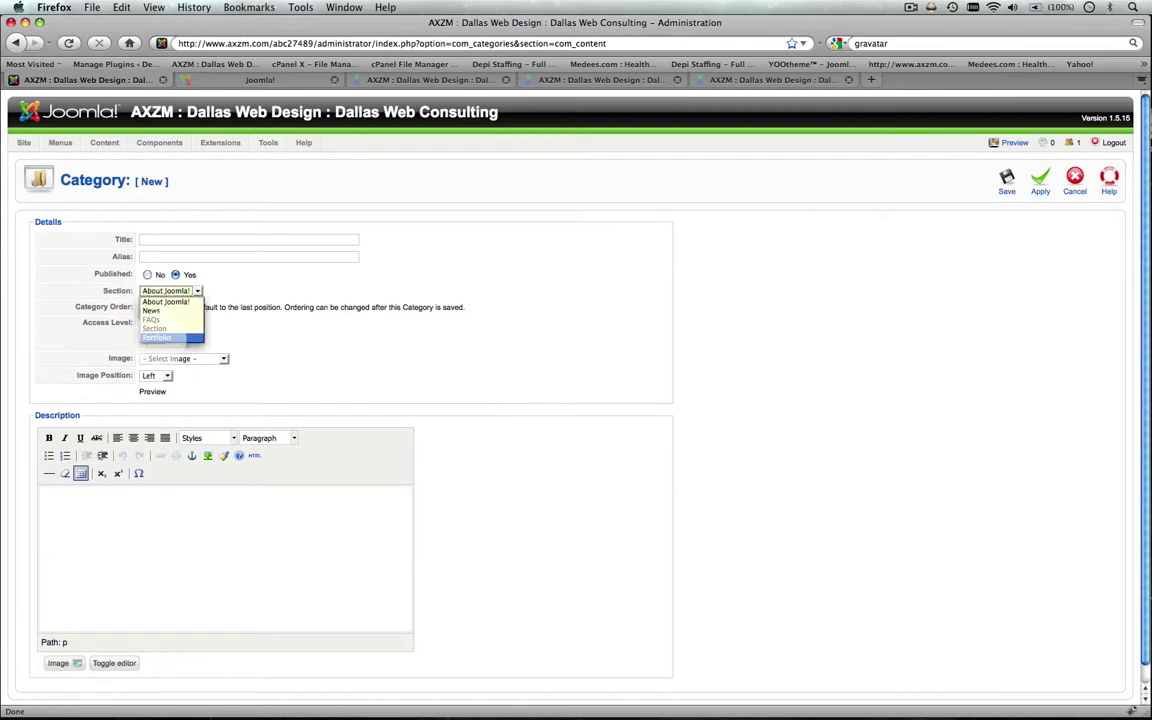
pyautogui.click(160, 337)
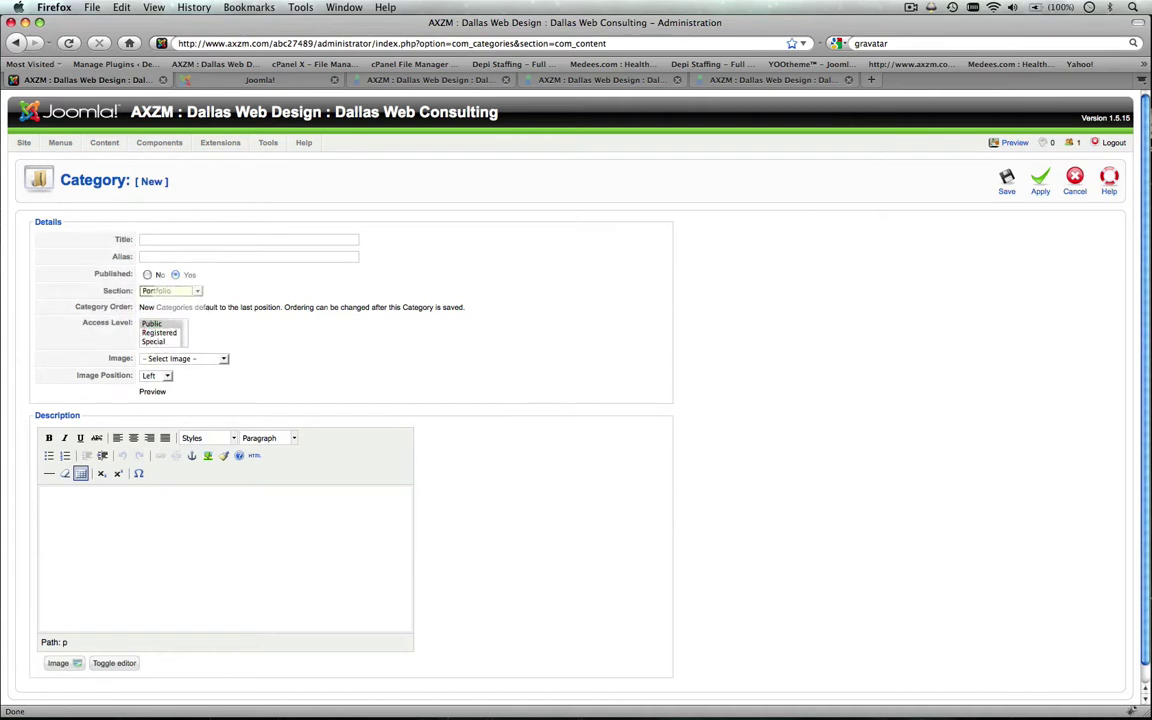
pyautogui.click(200, 240)
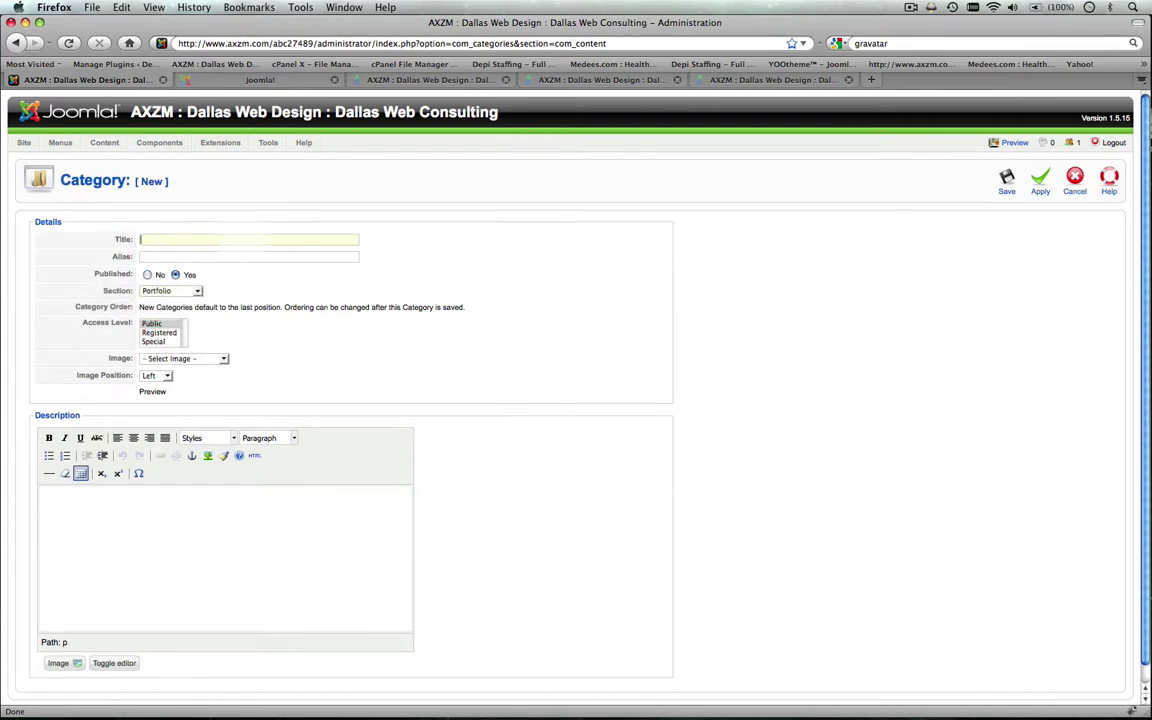
# Step: Cancel the new category, returning to the Category Manager list showing Portfolio
pyautogui.click(1074, 180)
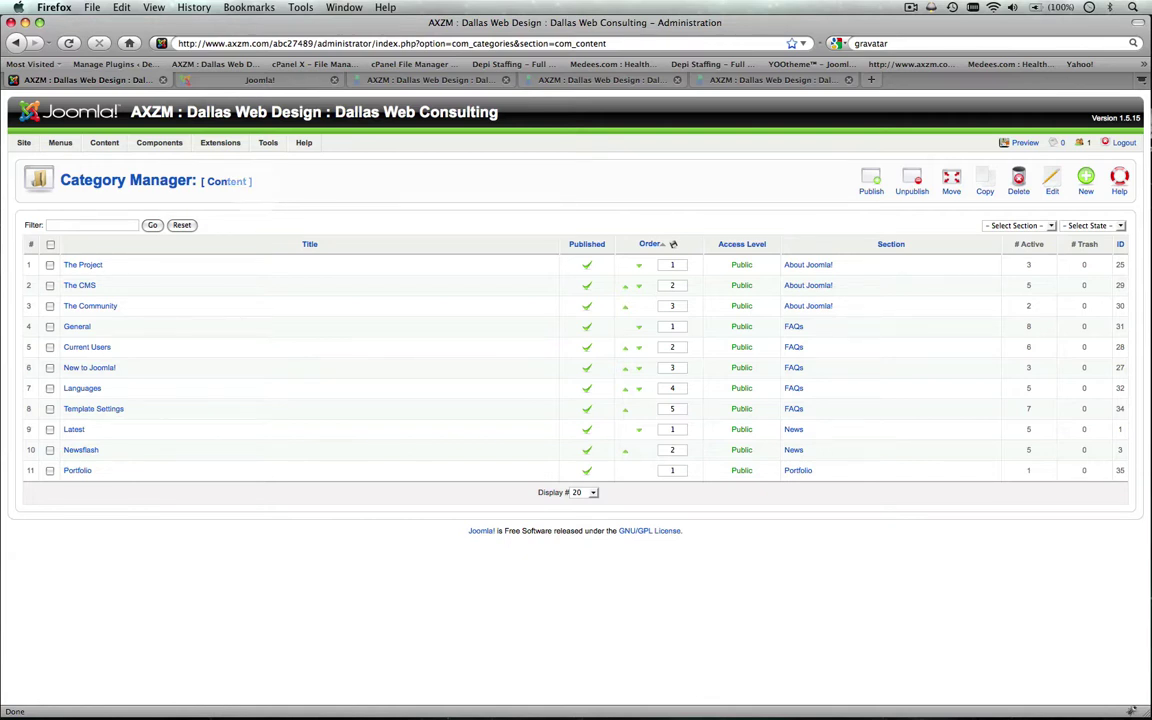
# Step: Switch to the AXZM Testimonials tab and scroll through the customer recommendations
pyautogui.click(790, 79)
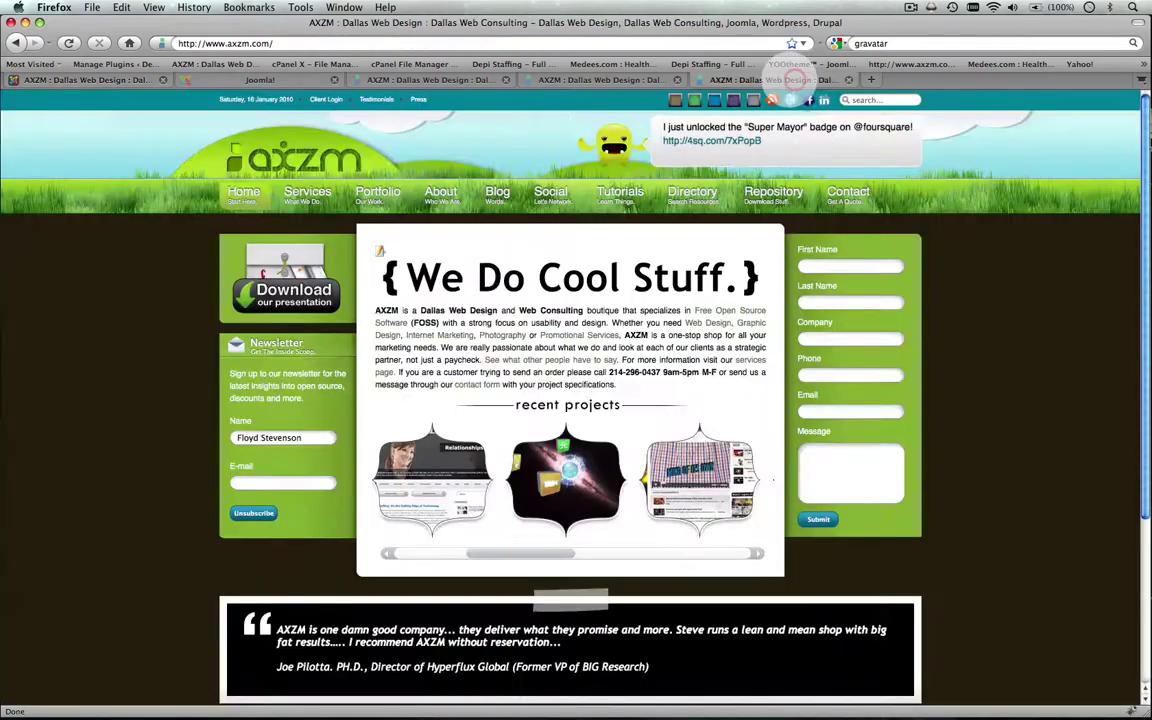
pyautogui.click(437, 79)
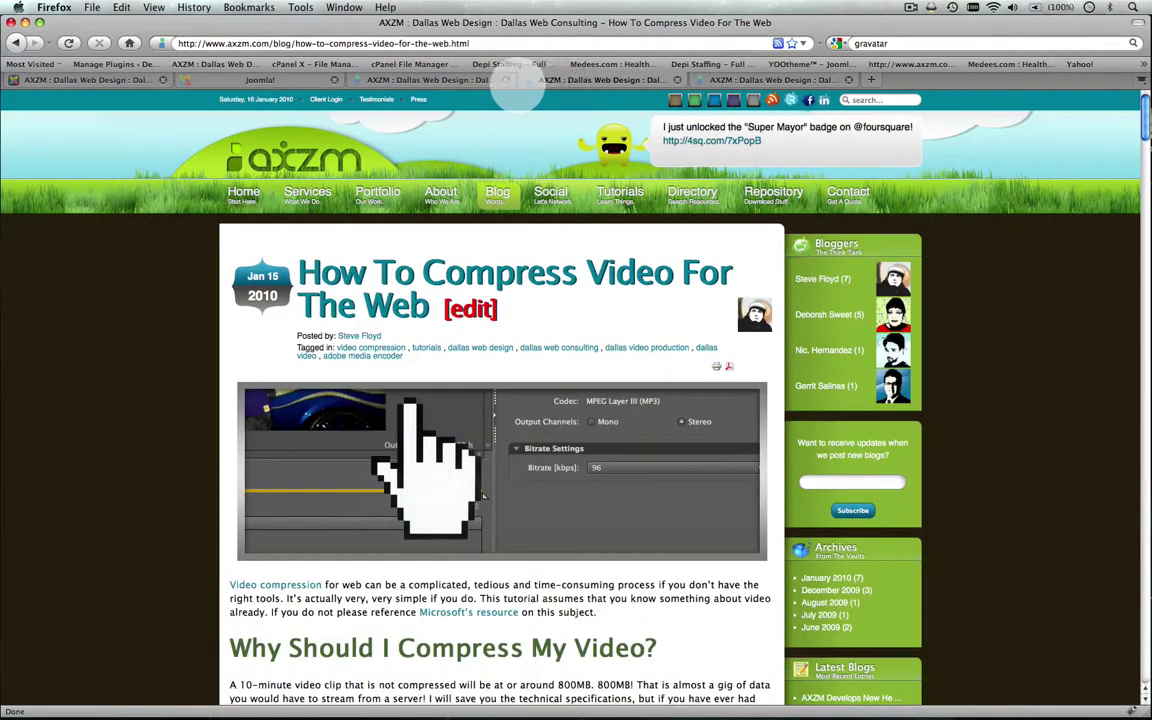
pyautogui.click(432, 79)
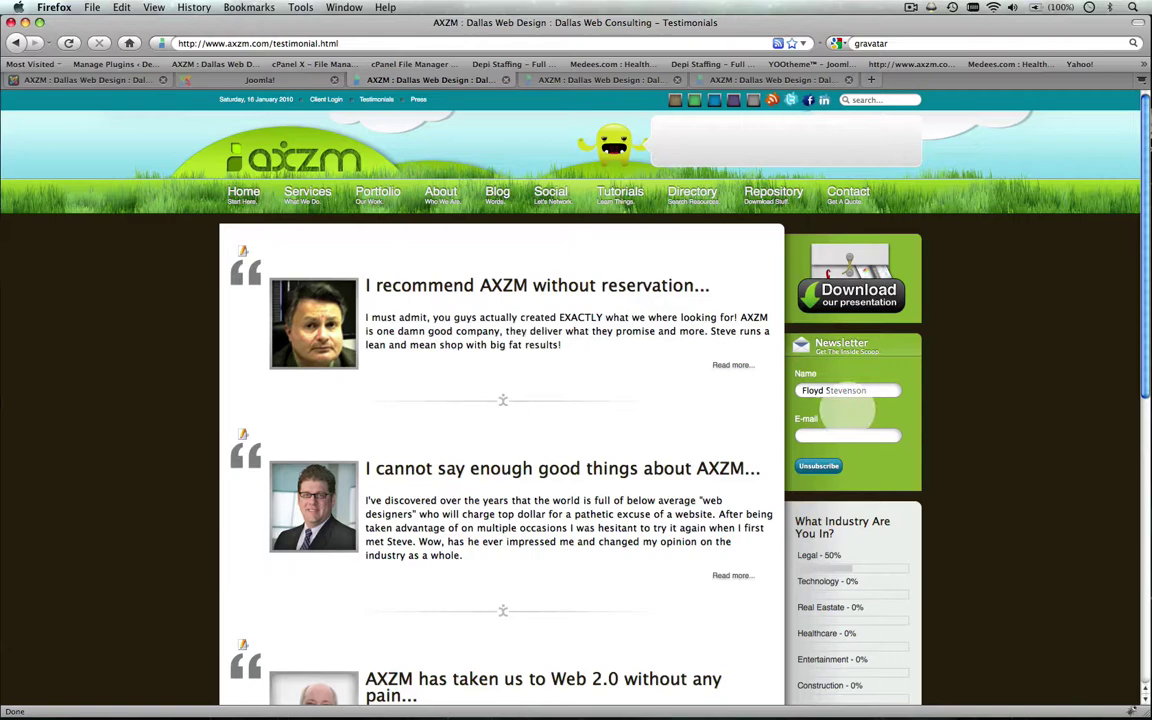
pyautogui.scroll(-3, 1135, 372)
pyautogui.scroll(-8, 1135, 372)
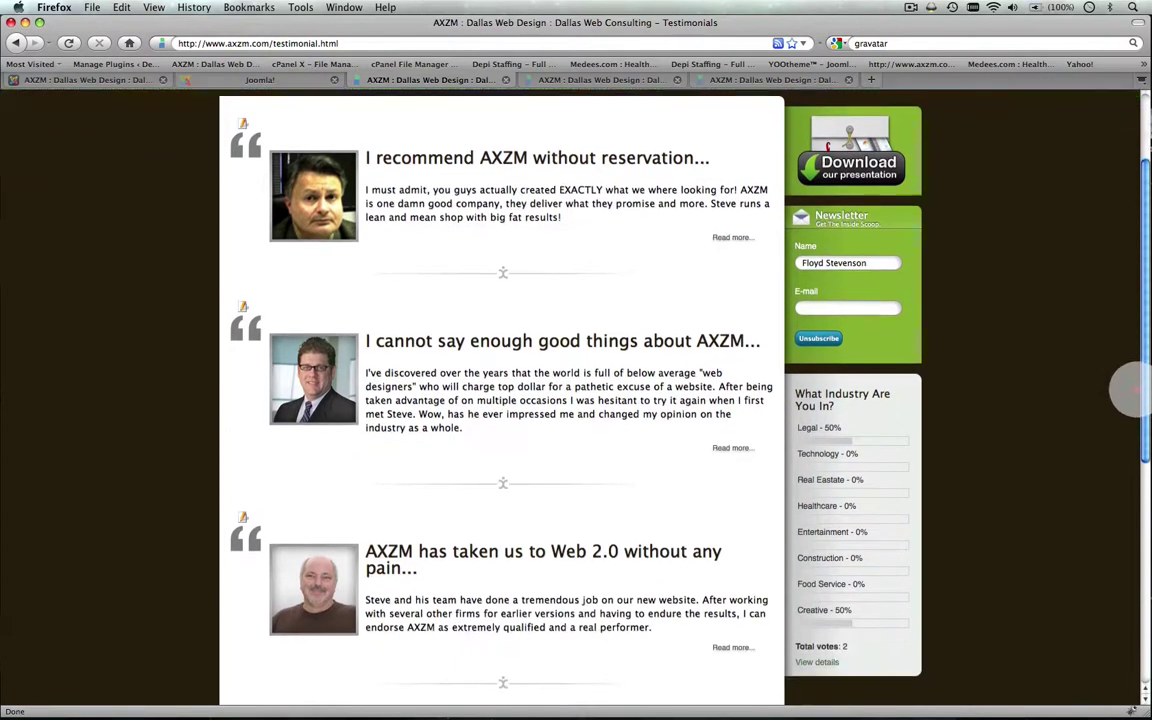
pyautogui.scroll(10, 1132, 400)
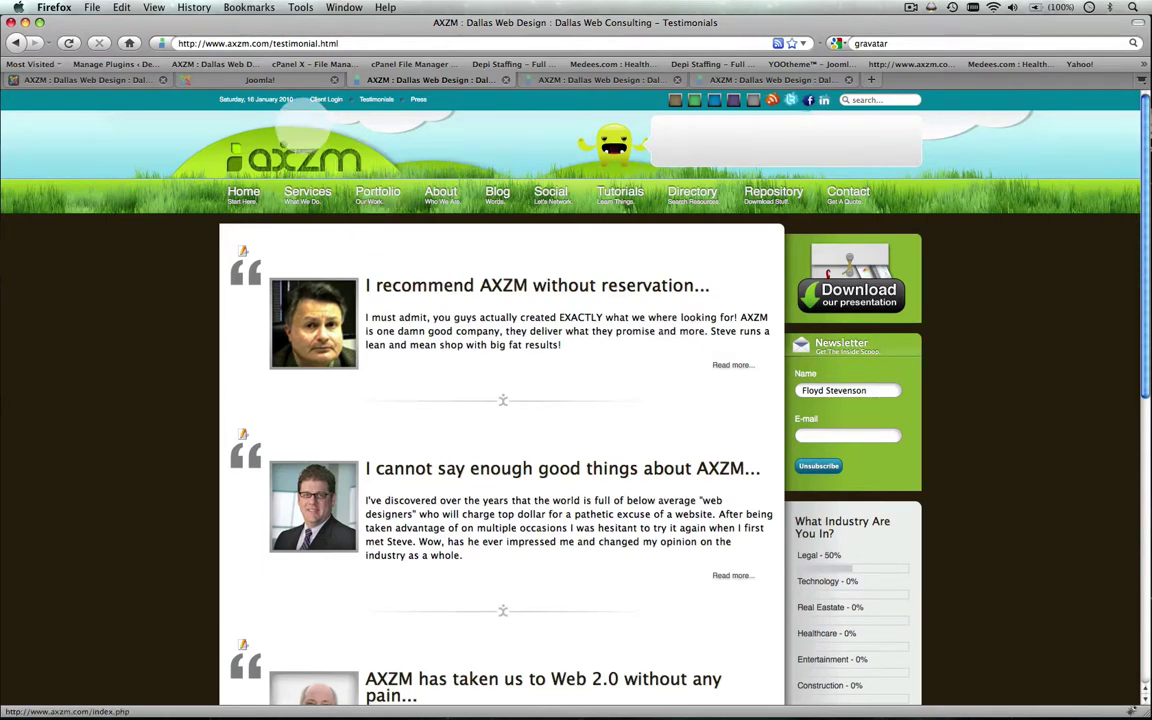
# Step: Back in the admin tab, start a blank article from the Article Manager
pyautogui.click(115, 79)
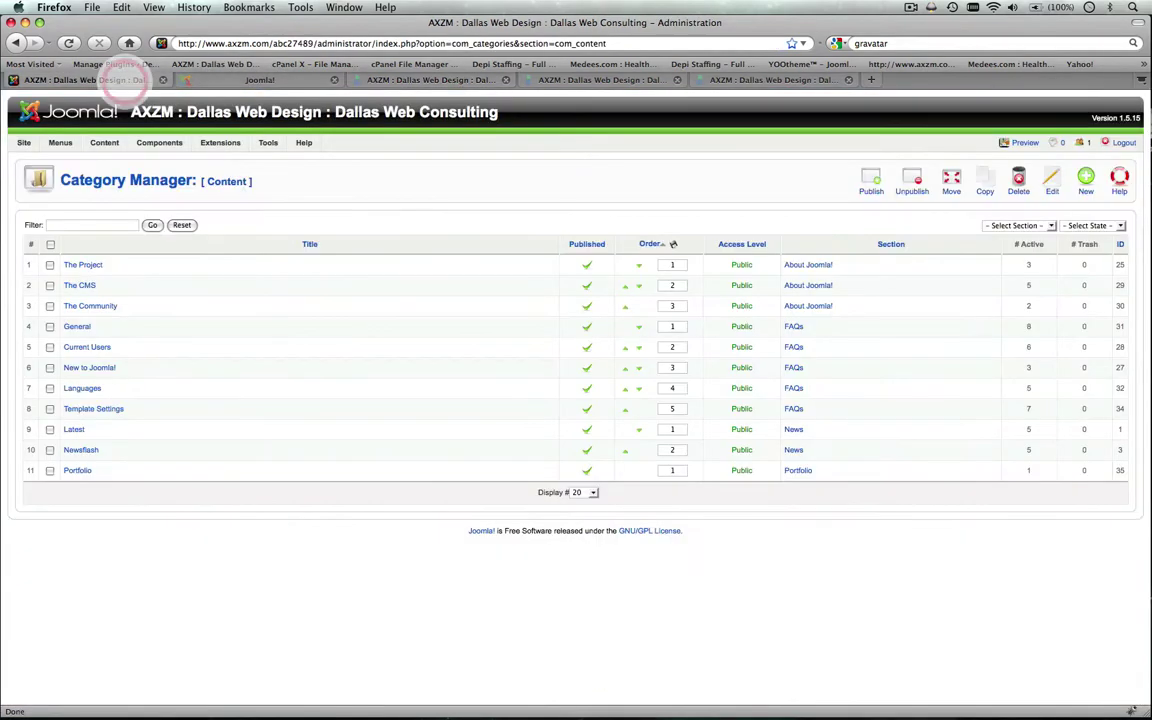
pyautogui.moveTo(104, 142)
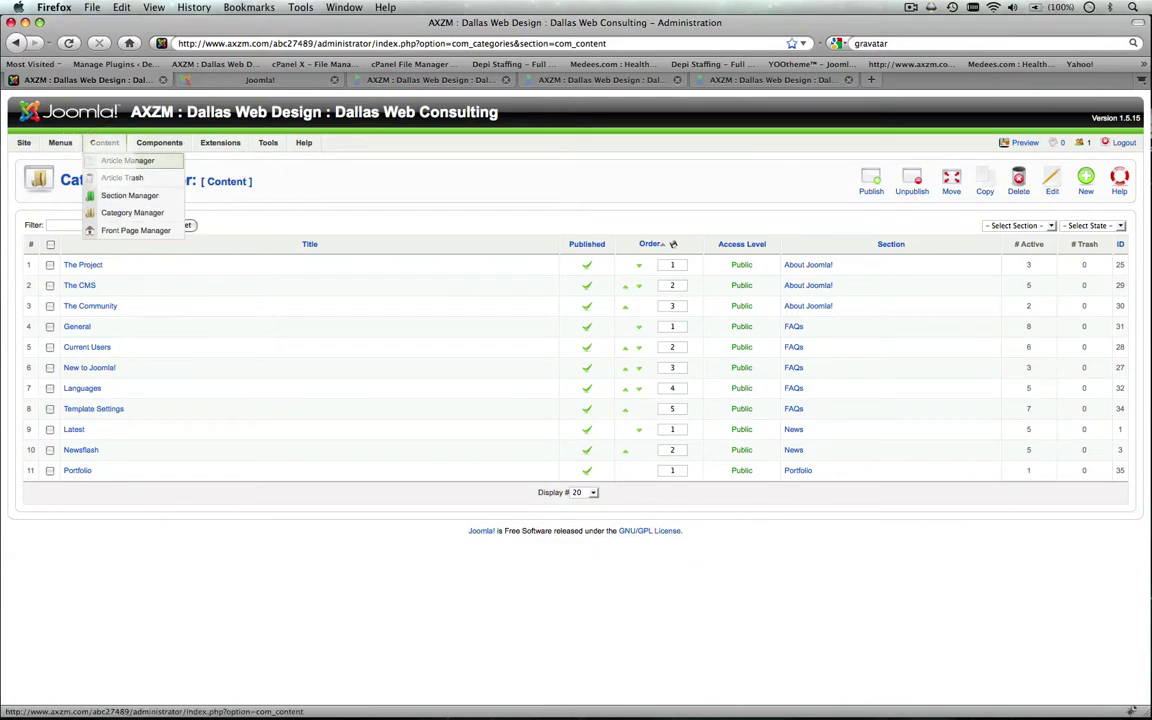
pyautogui.click(125, 160)
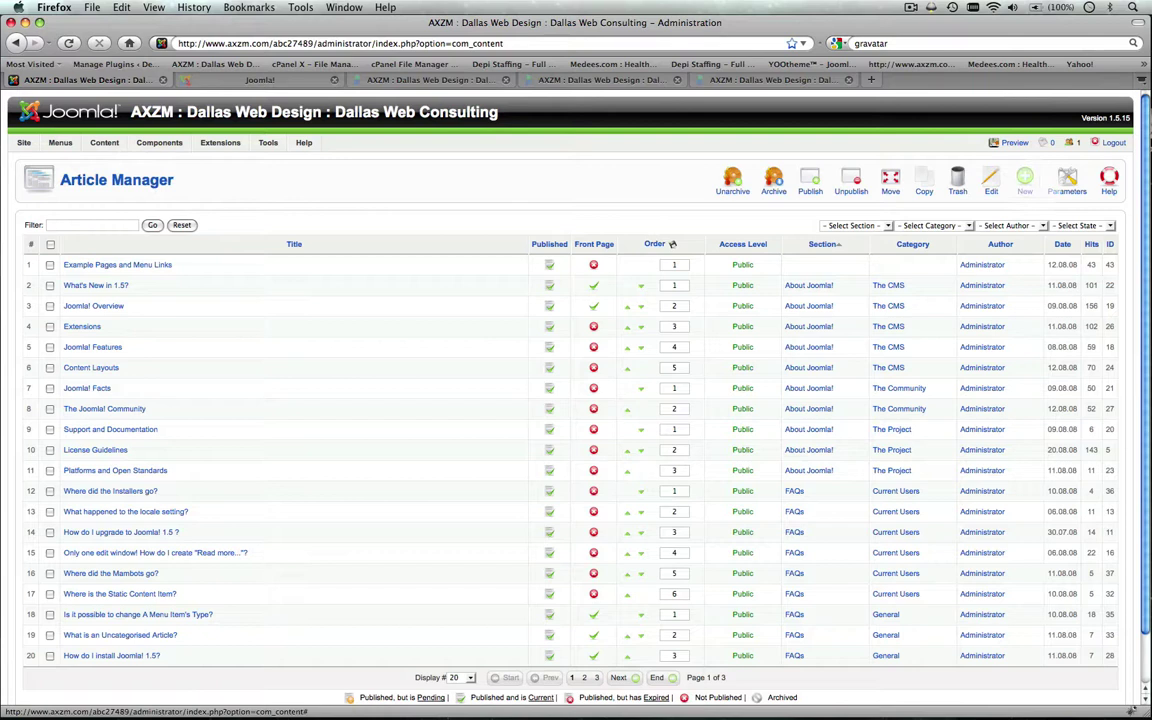
pyautogui.click(1025, 180)
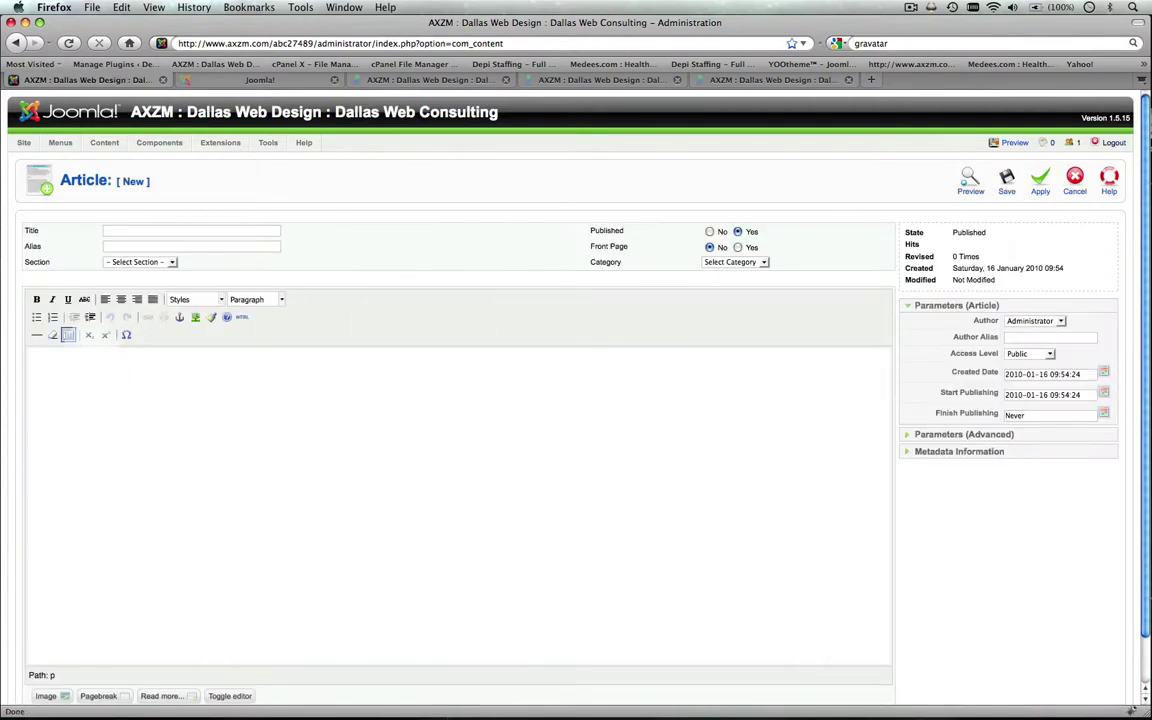
# Step: File the article under Portfolio, title it 'This is my article', and type body text 'Content'
pyautogui.click(136, 262)
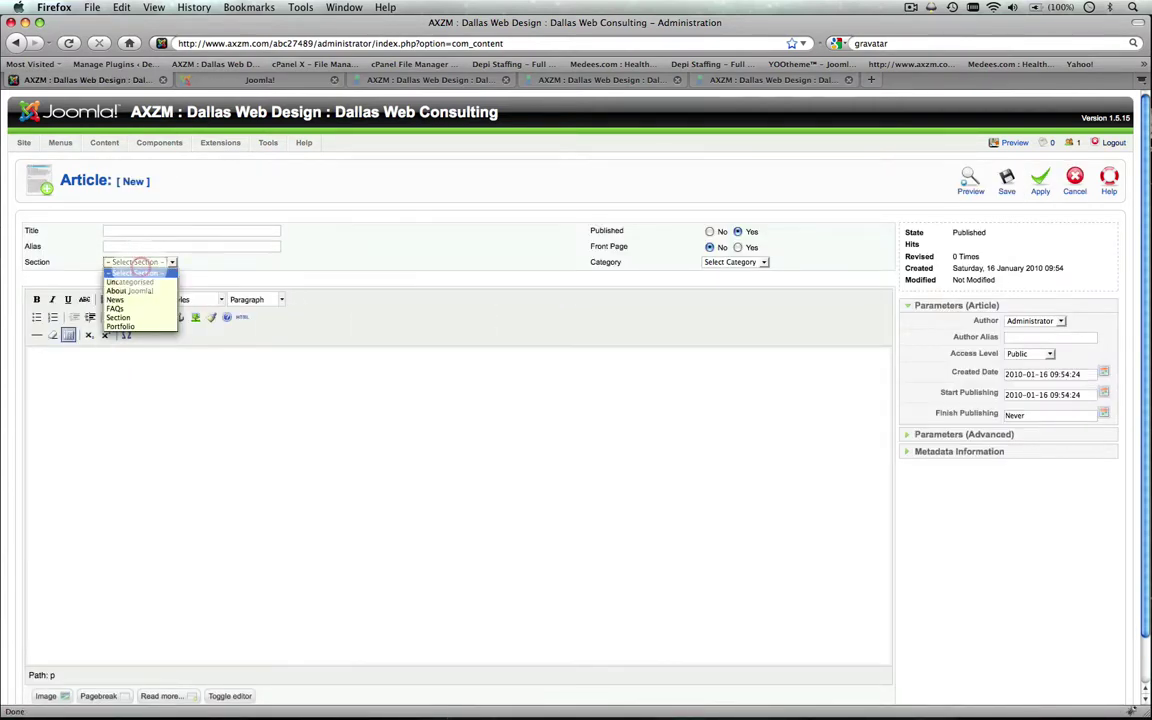
pyautogui.click(120, 326)
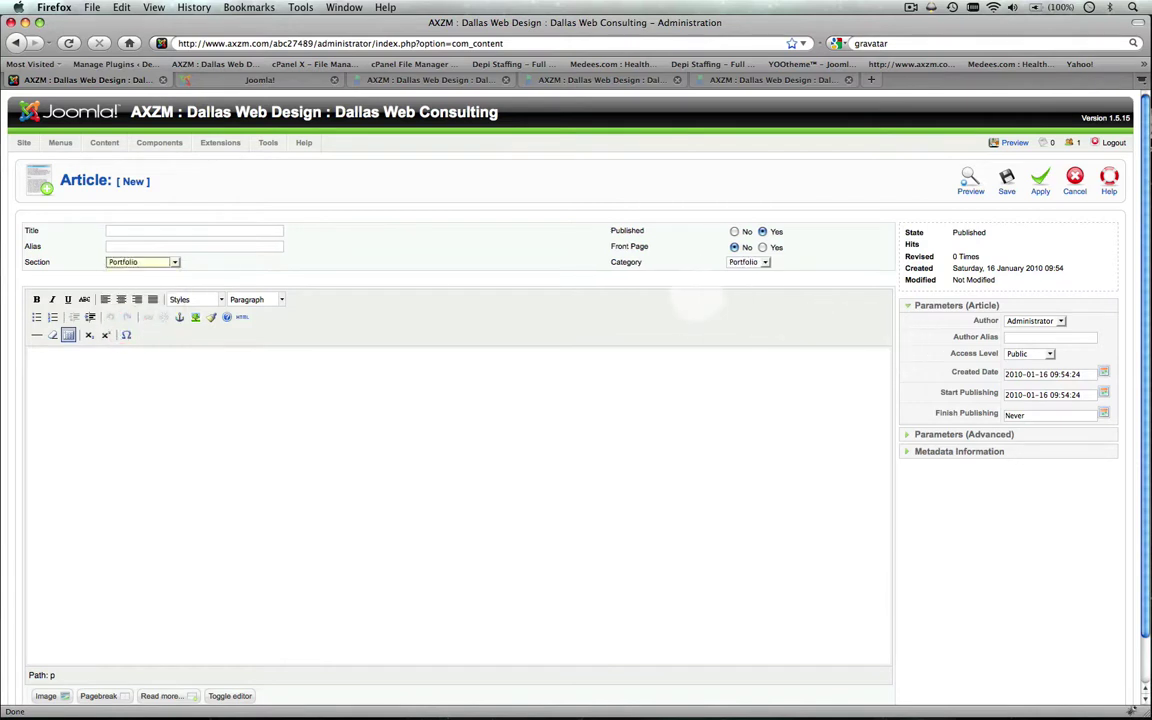
pyautogui.click(120, 232)
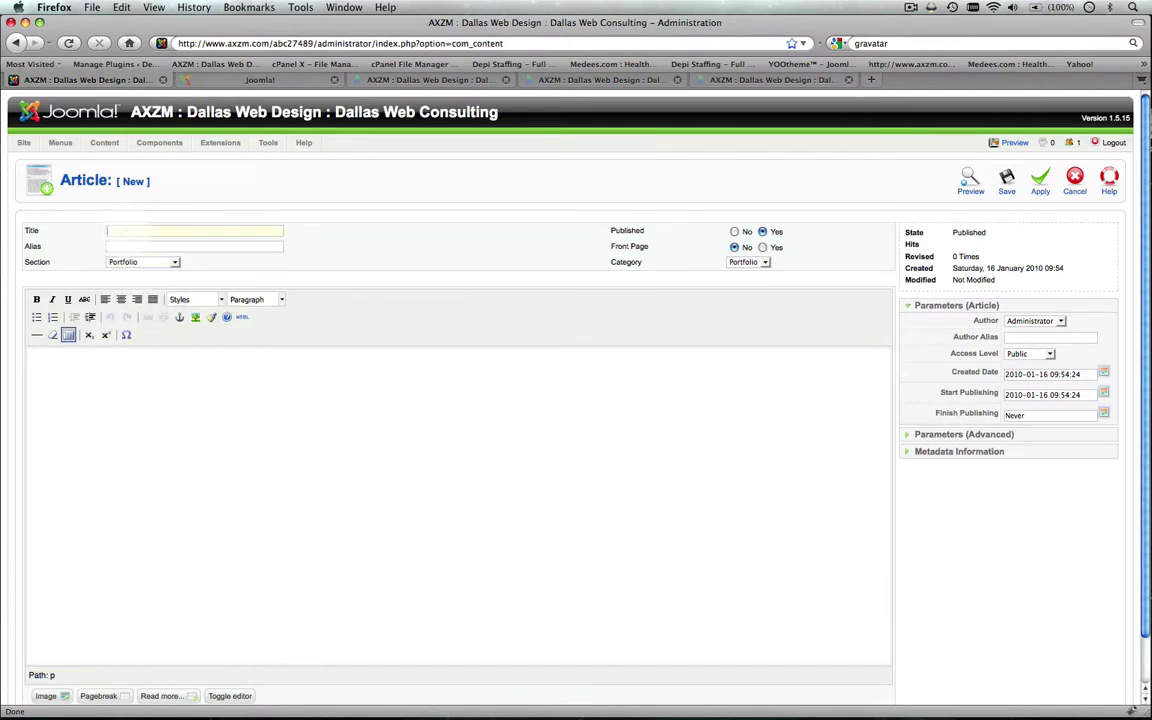
pyautogui.write('Th')
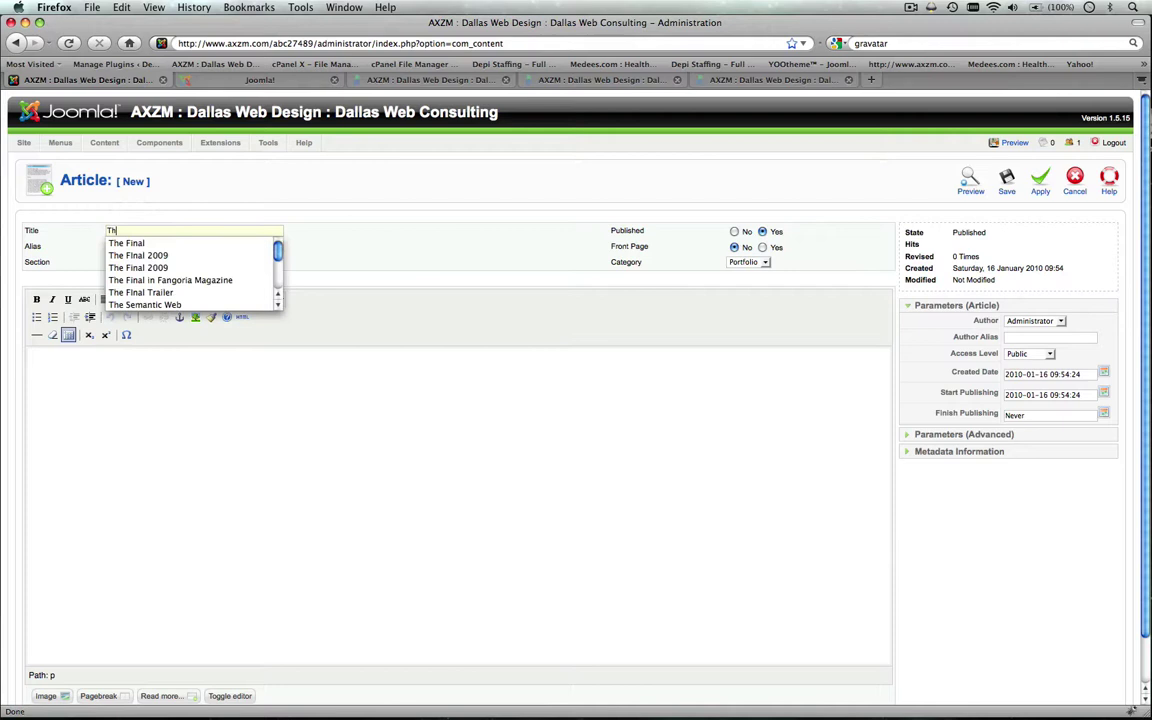
pyautogui.write('is is my')
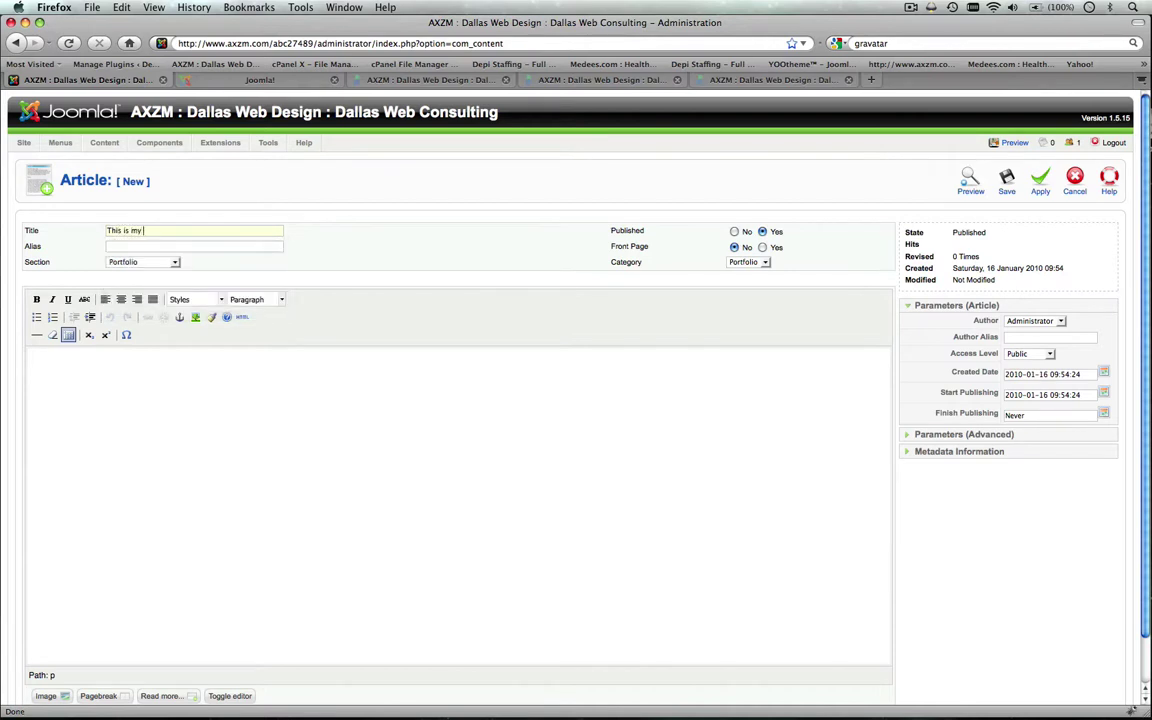
pyautogui.write(' article')
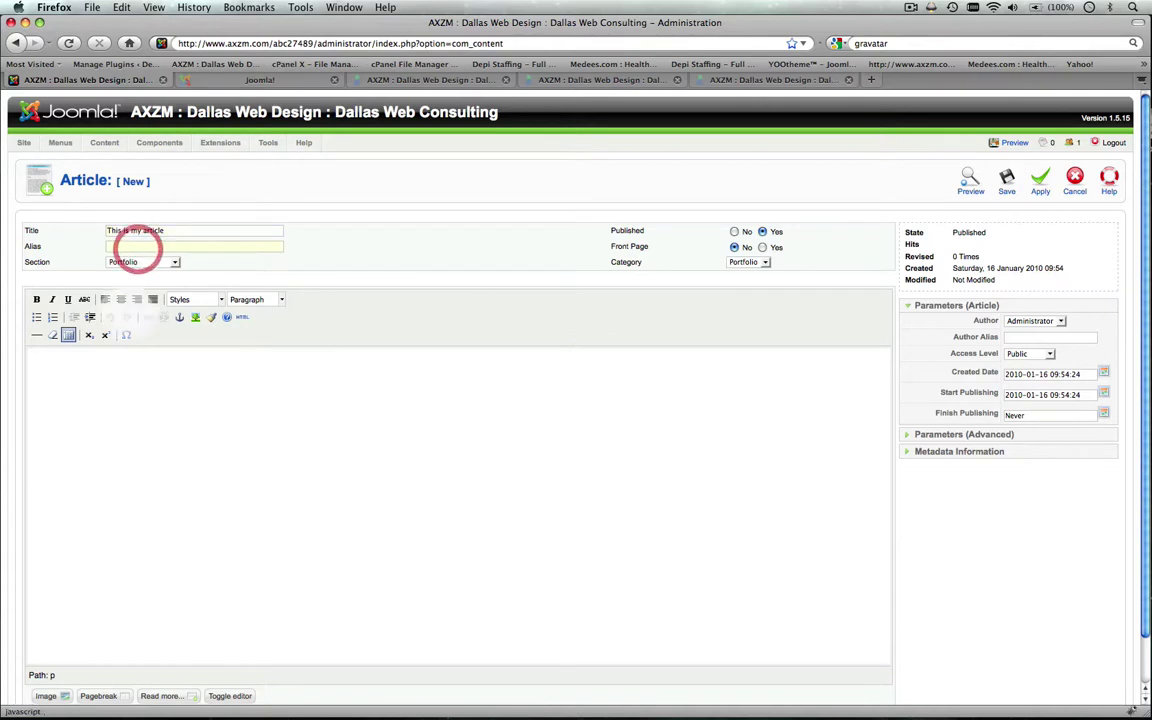
pyautogui.click(28, 352)
pyautogui.write('Con')
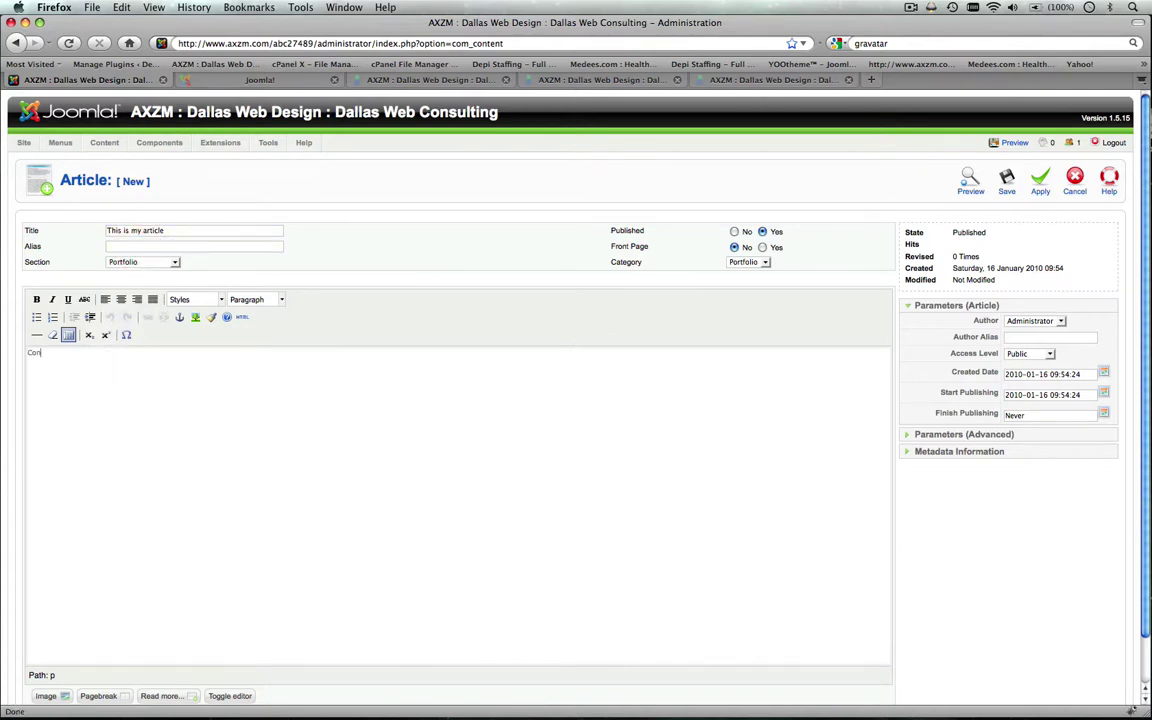
pyautogui.write('tent here')
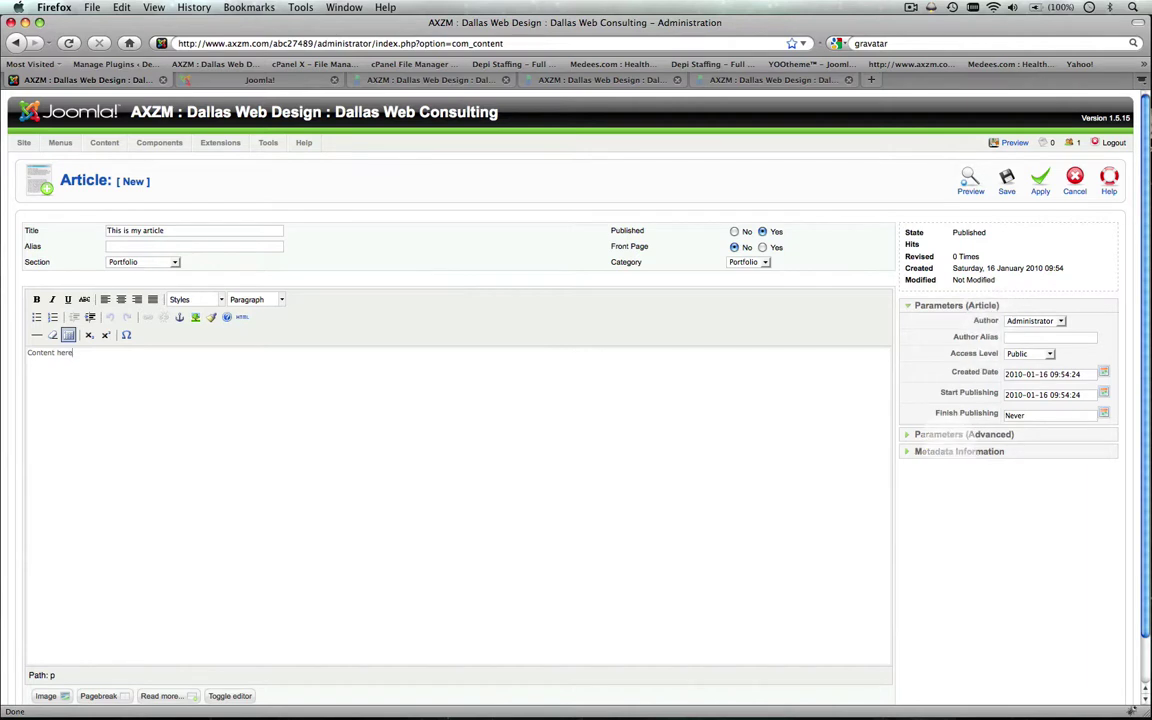
pyautogui.click(960, 434)
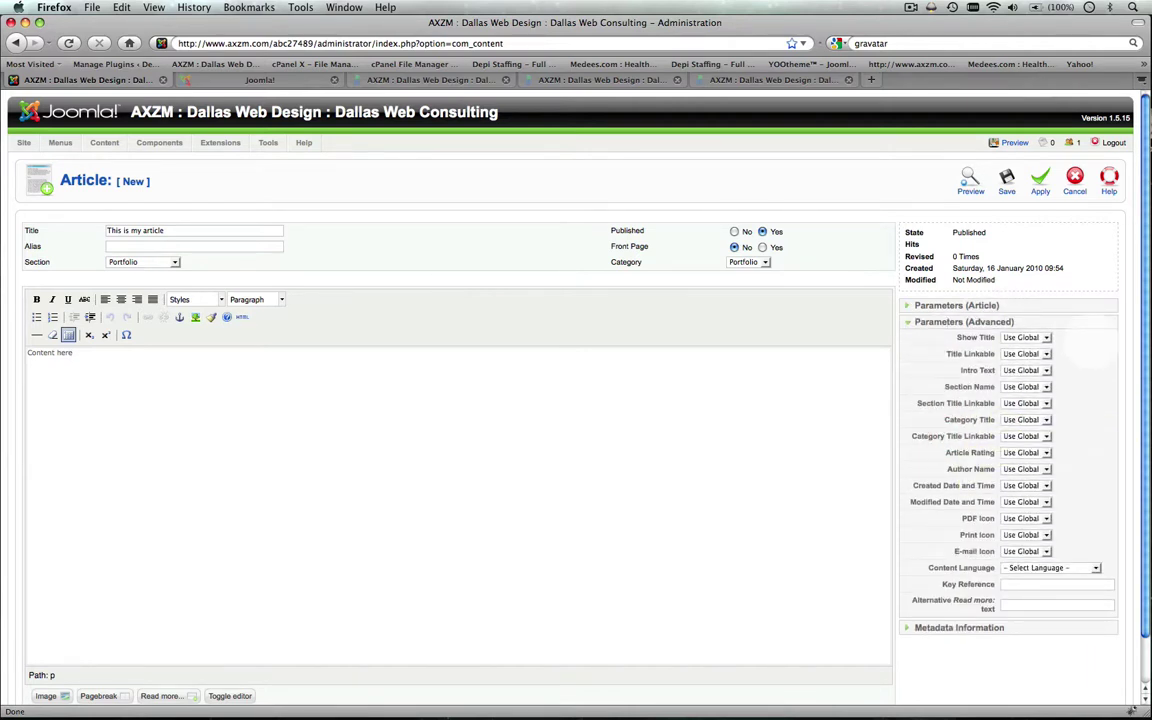
pyautogui.click(1020, 337)
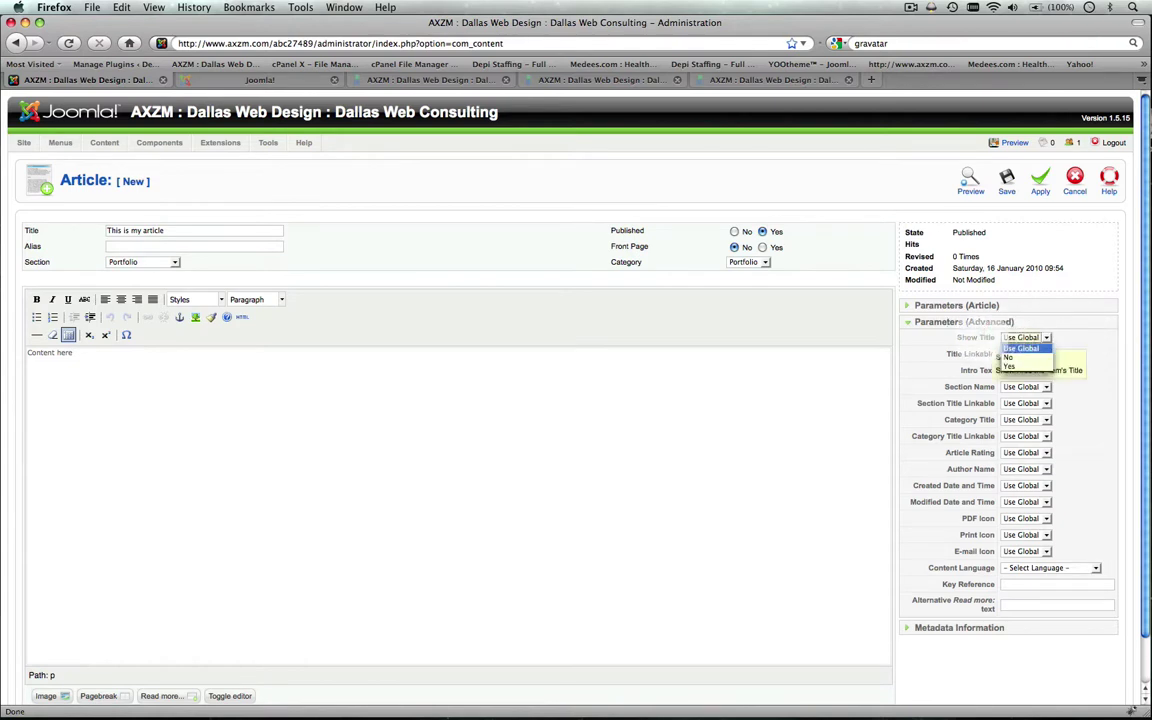
pyautogui.click(982, 338)
pyautogui.click(1045, 354)
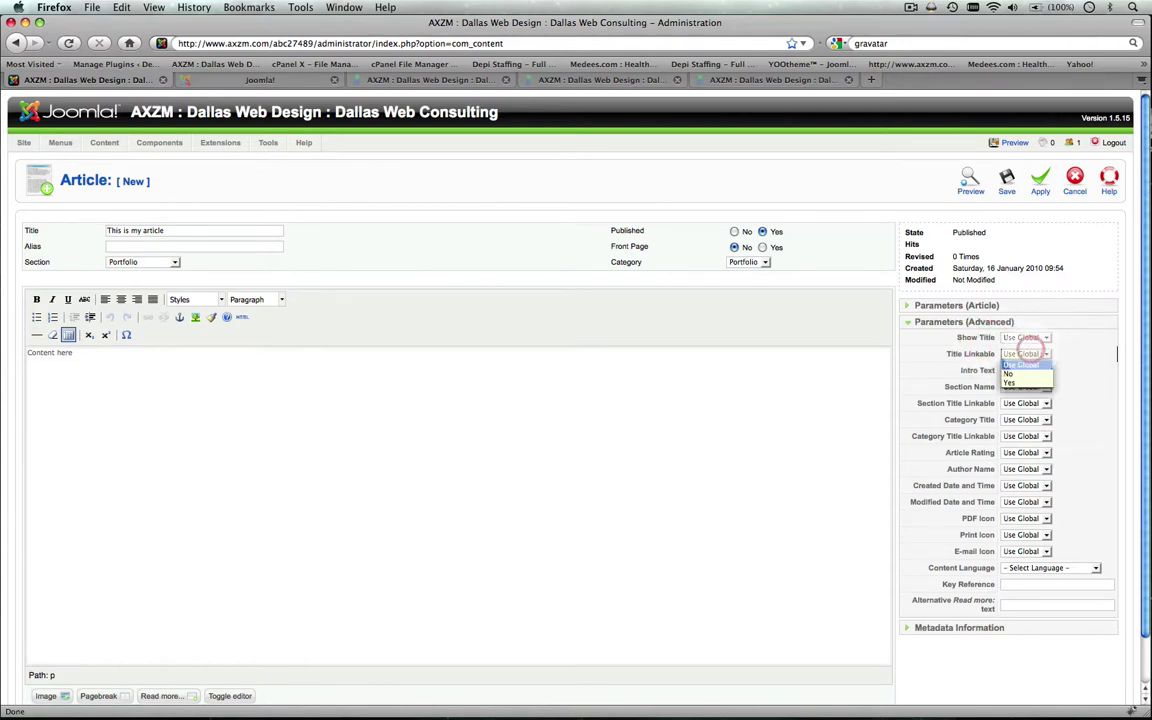
pyautogui.click(1030, 364)
pyautogui.click(1025, 370)
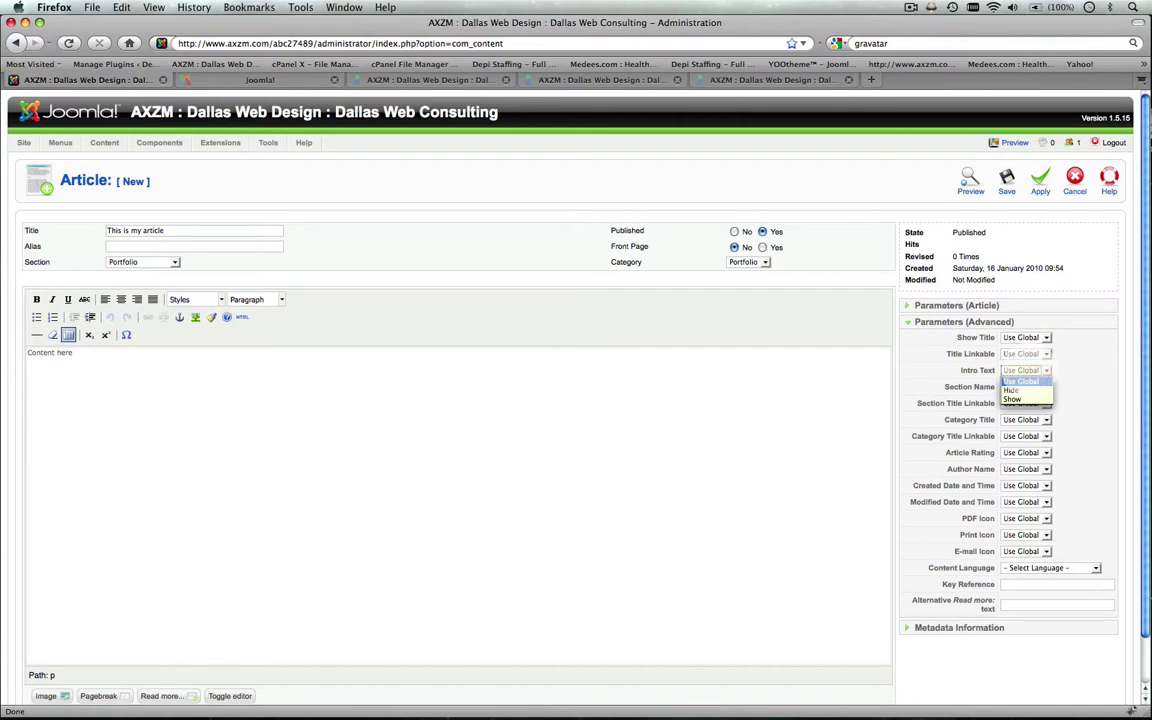
pyautogui.click(1020, 381)
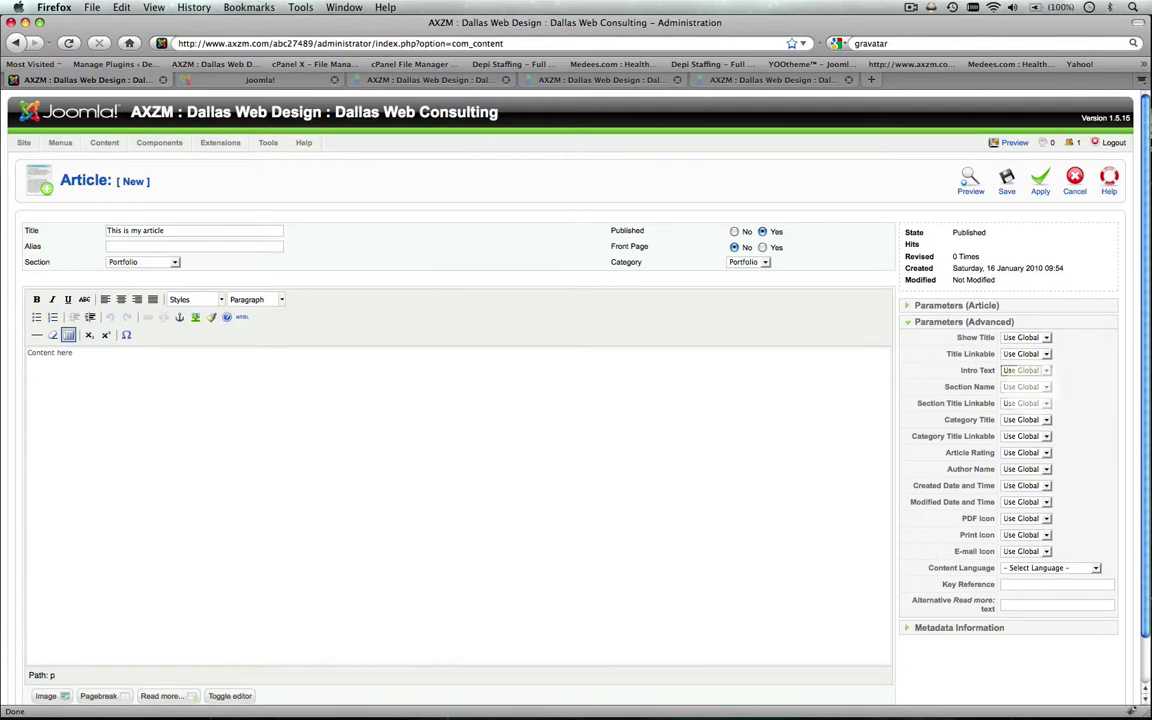
pyautogui.click(1025, 386)
pyautogui.click(1022, 386)
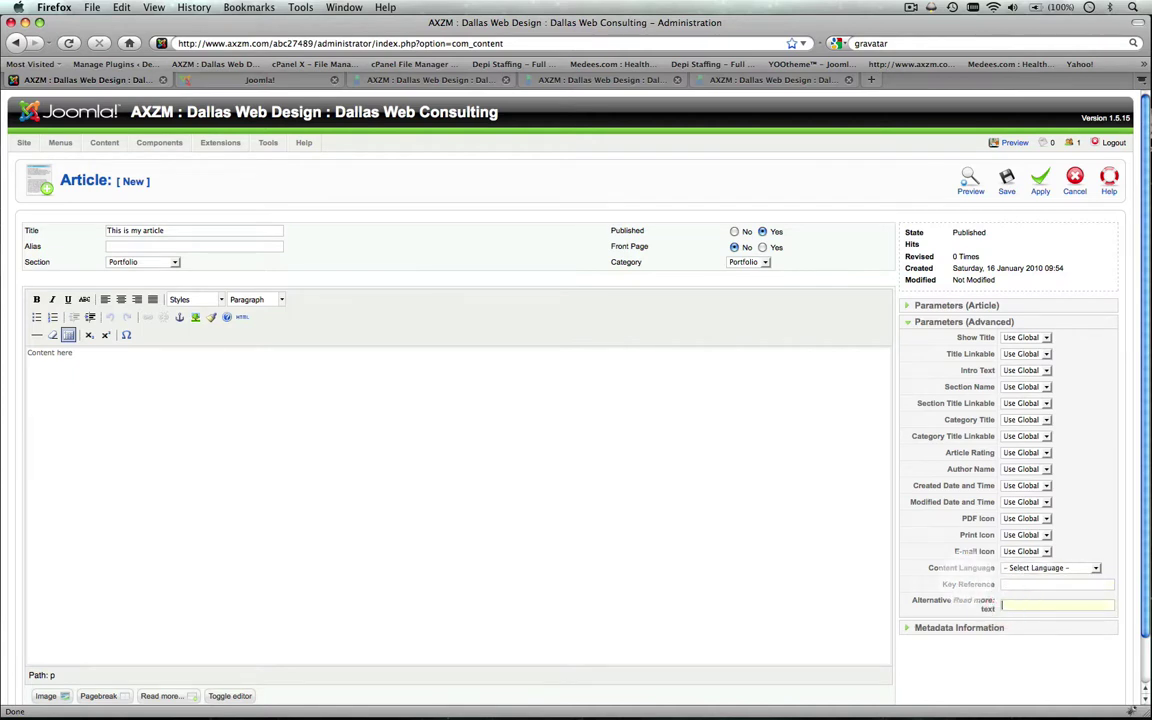
# Step: Expand Metadata Information, check both Parameters panels, and end on the empty metadata fields
pyautogui.click(958, 627)
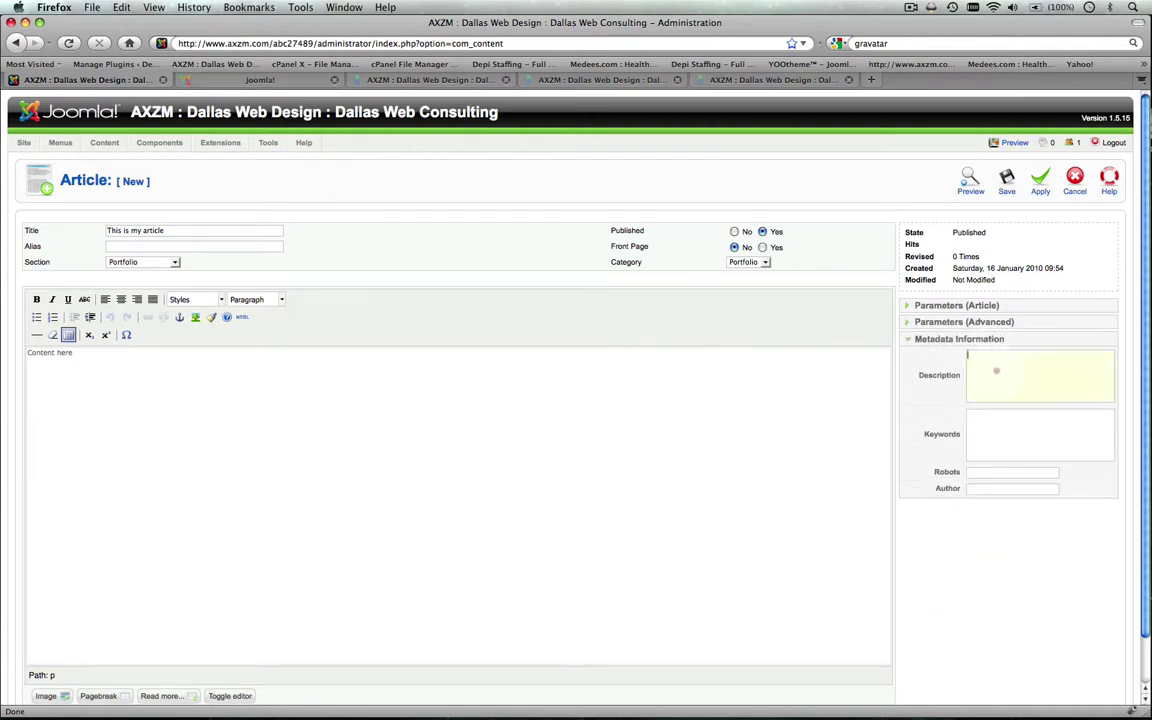
pyautogui.click(998, 362)
pyautogui.click(990, 437)
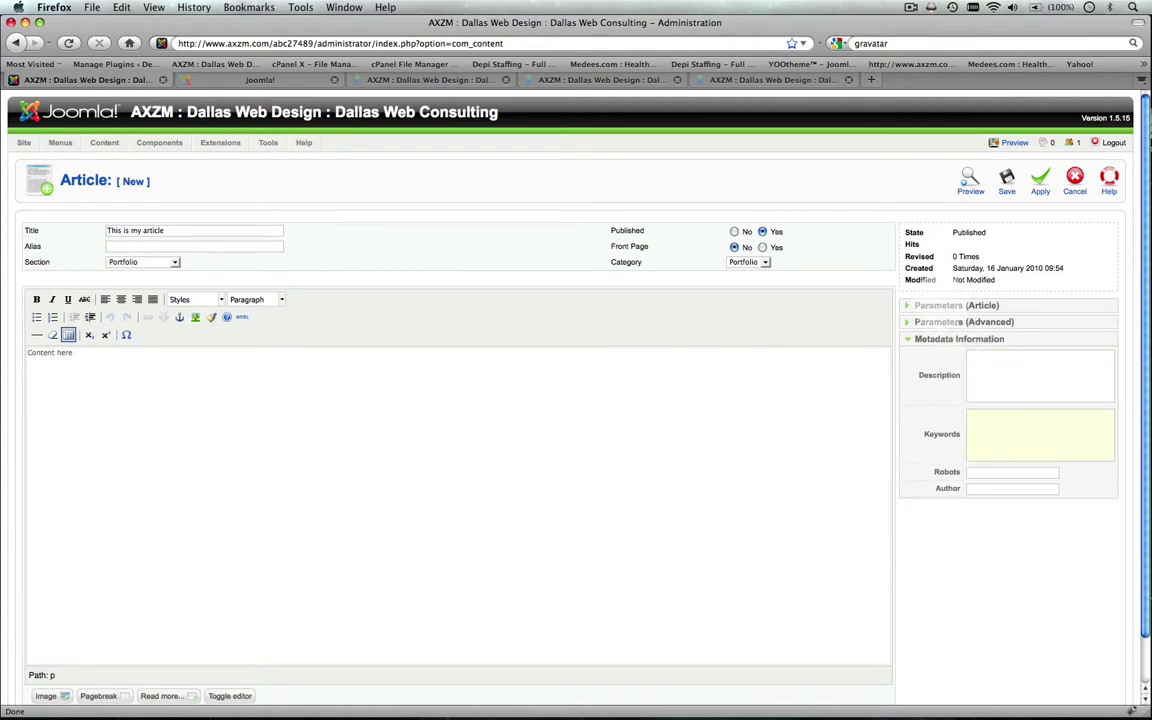
pyautogui.click(942, 305)
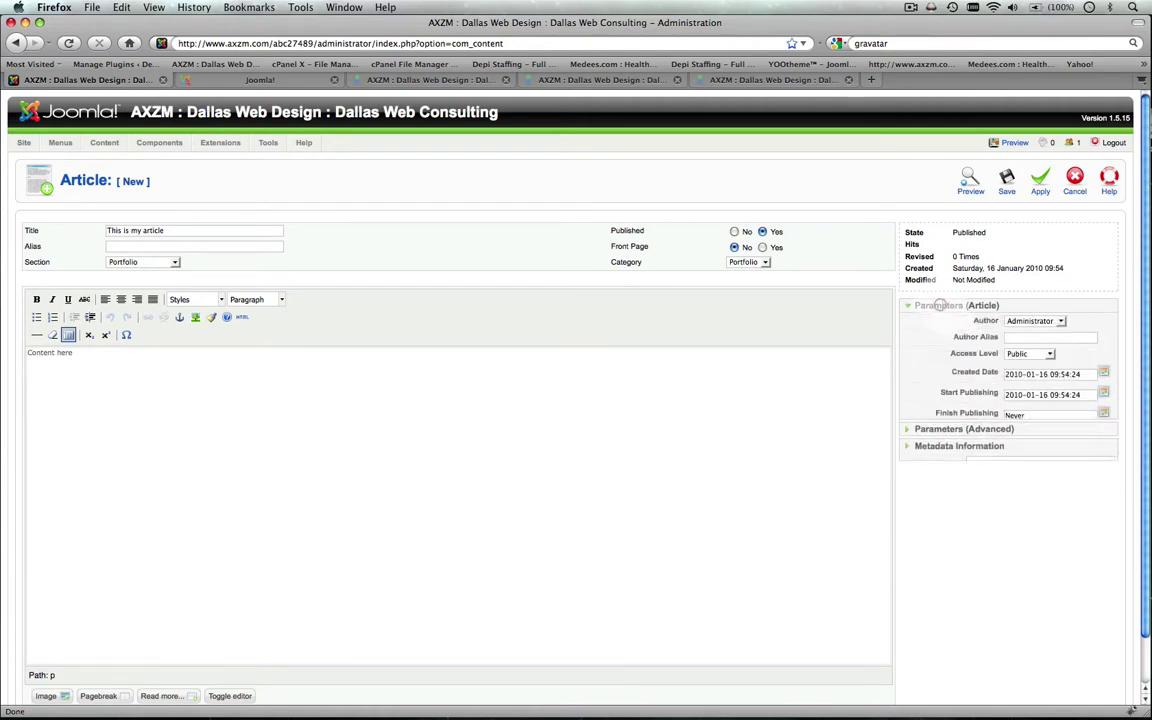
pyautogui.click(945, 434)
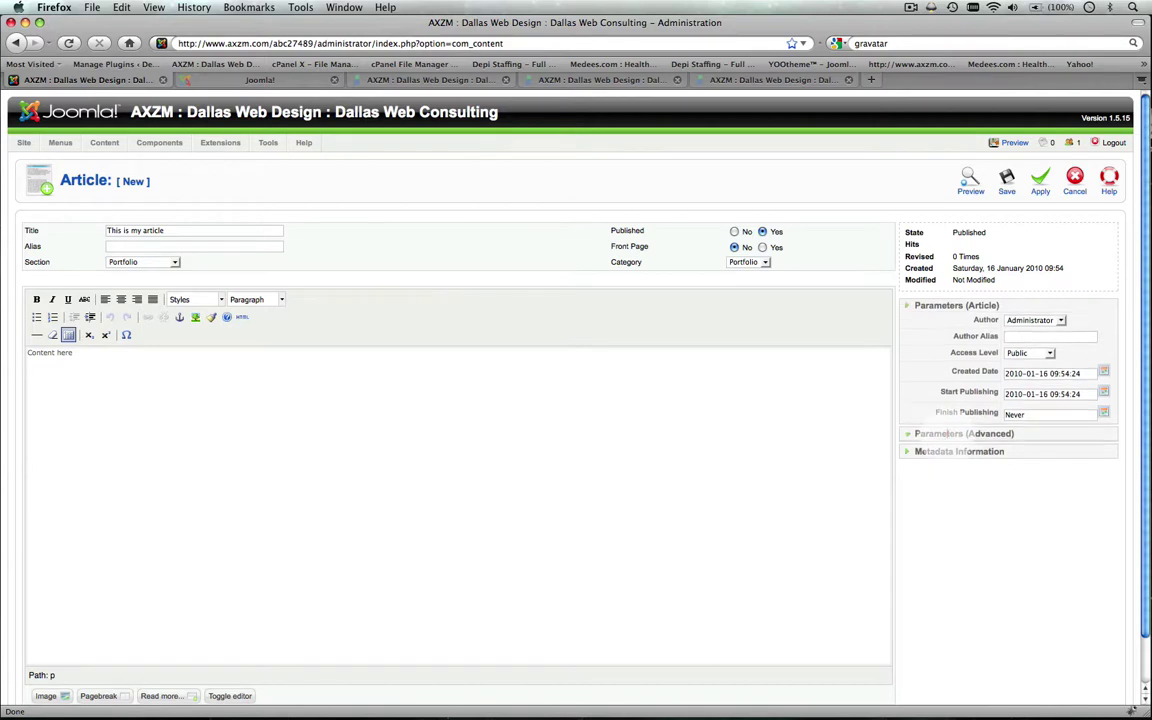
pyautogui.click(955, 627)
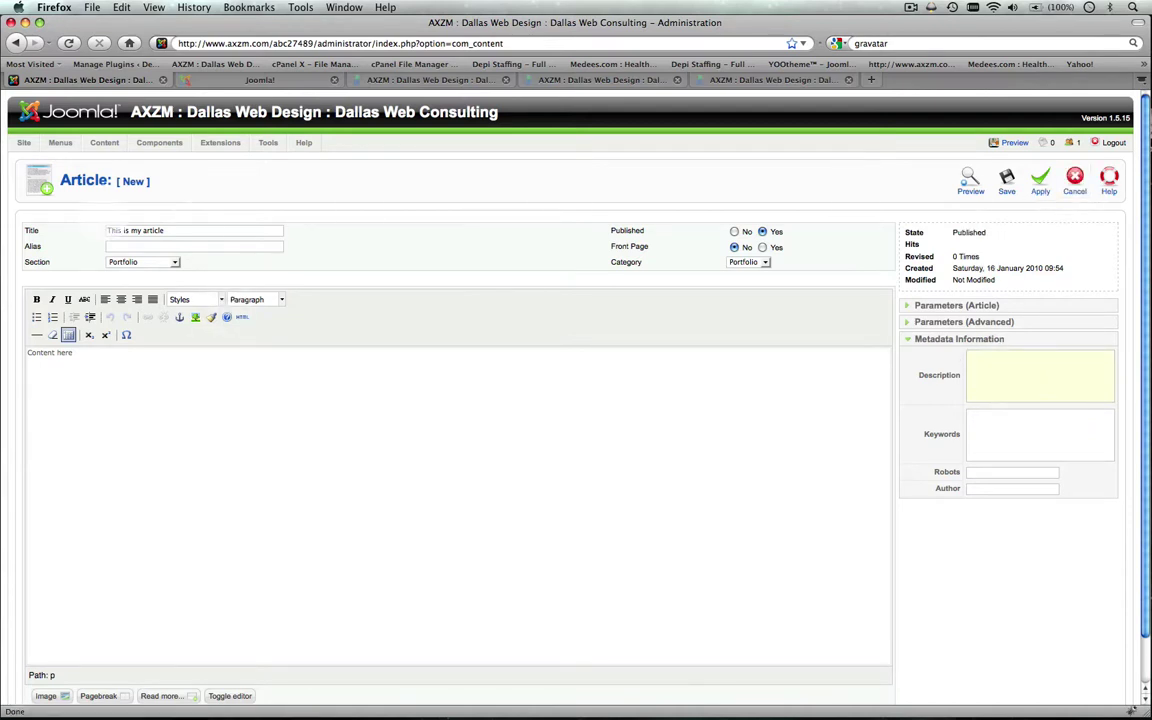
# Step: Enter 'this-is-my-article' in the Alias field, correcting a typo along the way
pyautogui.click(128, 247)
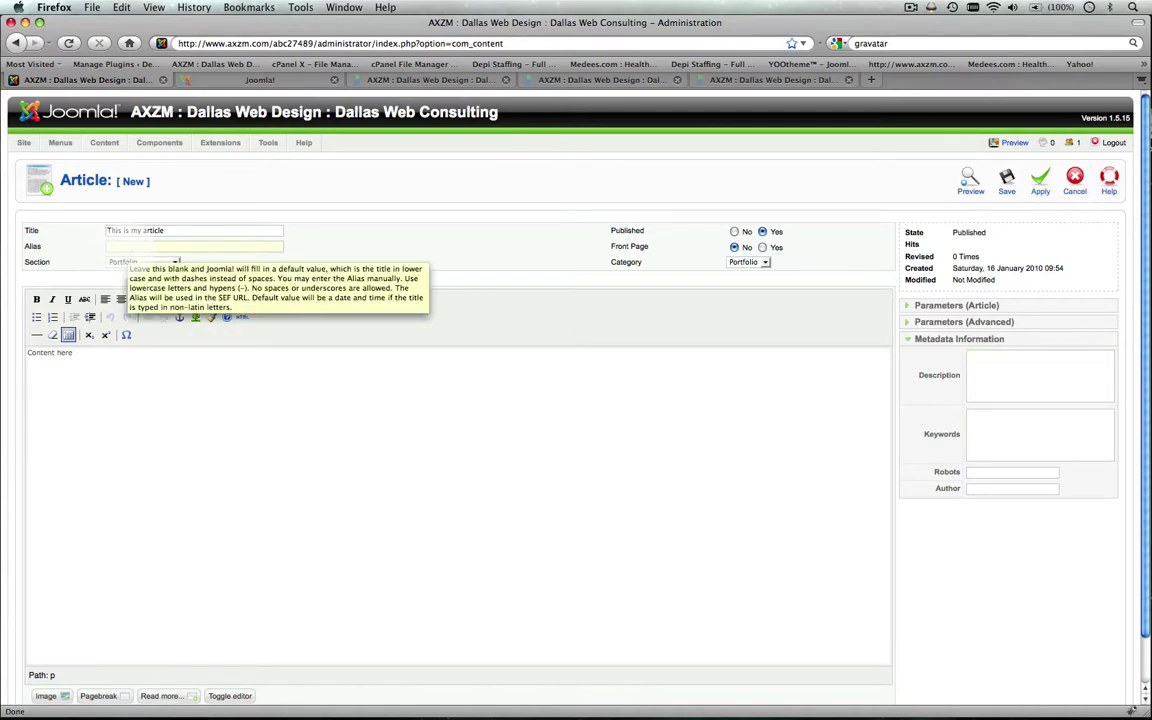
pyautogui.write('this')
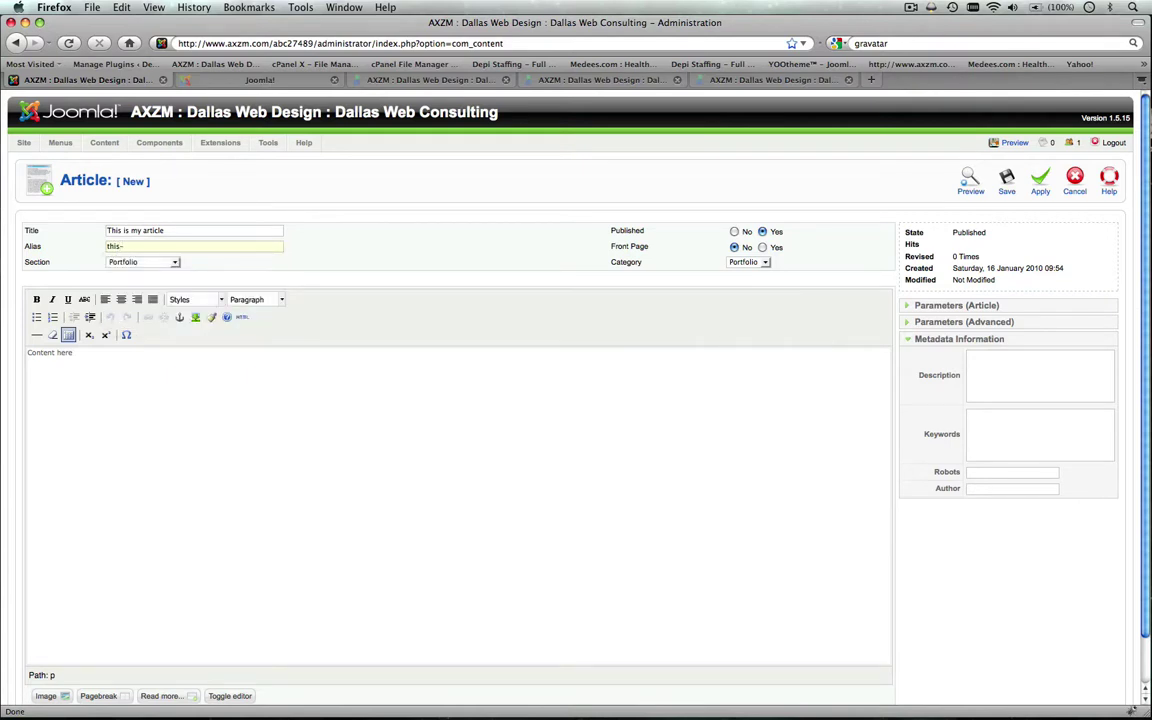
pyautogui.write('-is')
pyautogui.press('BackSpace')
pyautogui.write('-my-article')
pyautogui.click(46, 238)
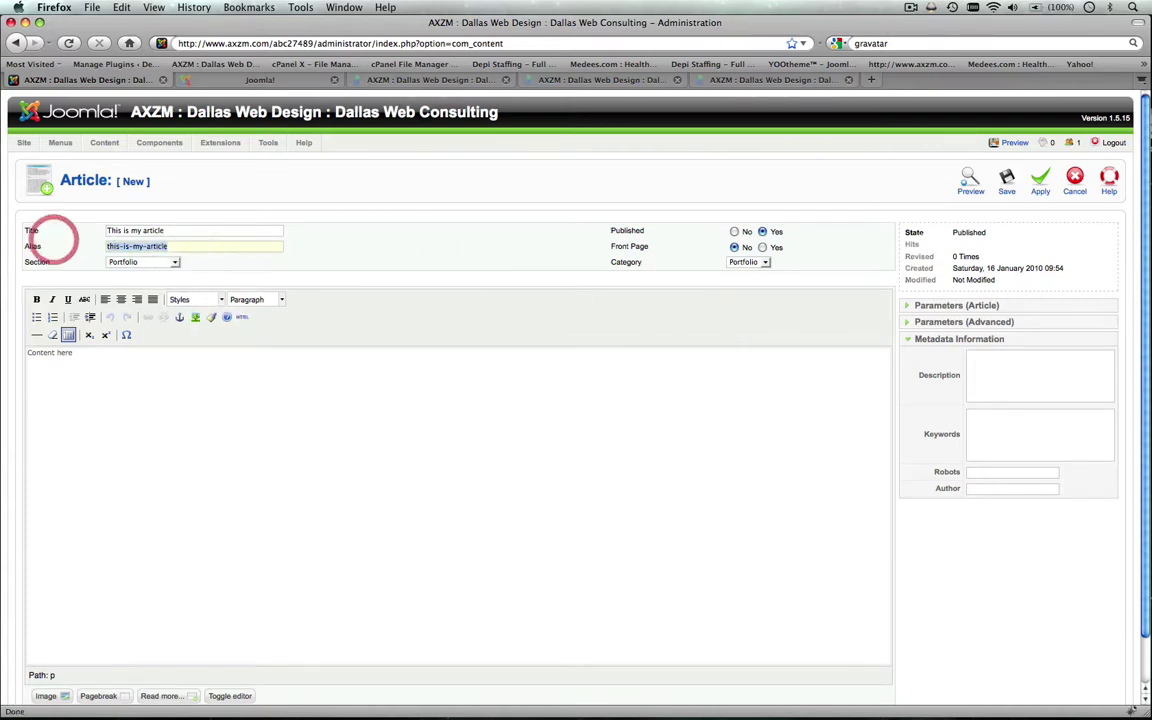
# Step: Save the article 'This is my article' filed under Portfolio section and category
pyautogui.click(1006, 180)
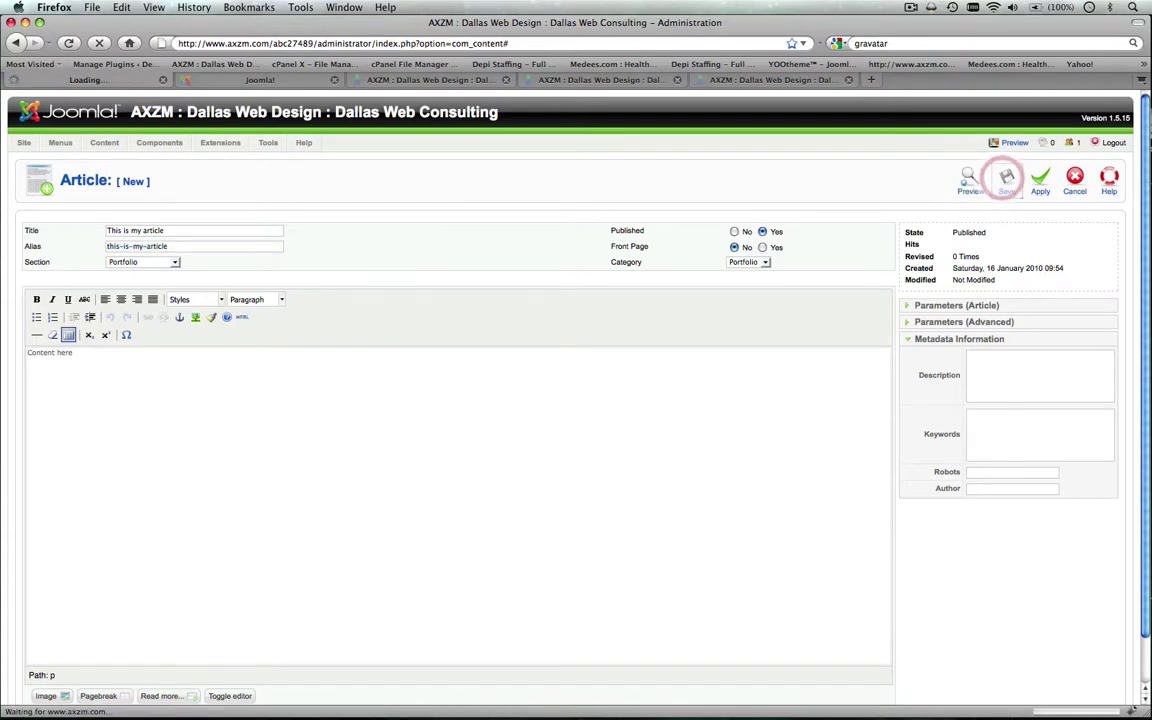